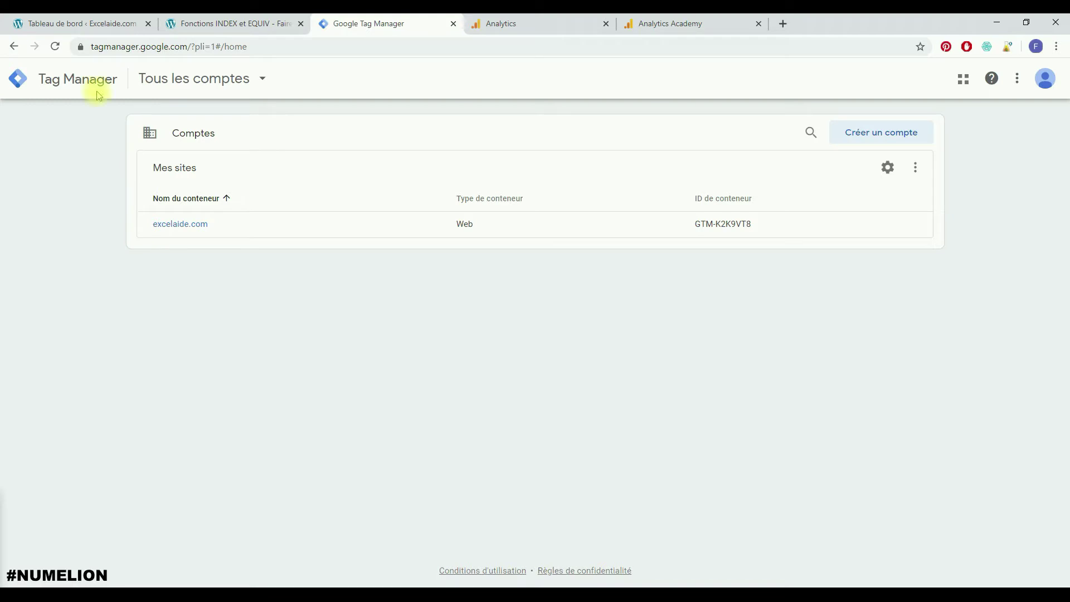
- Look at the external YouTube link in the Fonctions INDEX et EQUIV article preview and return to Tag Manager
click(226, 24)
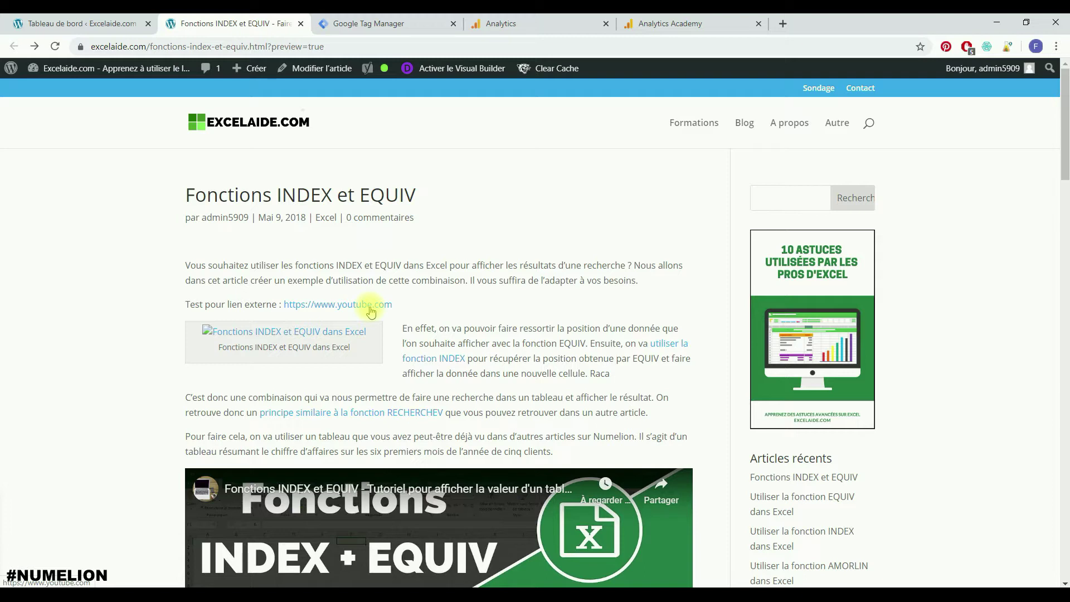
click(367, 24)
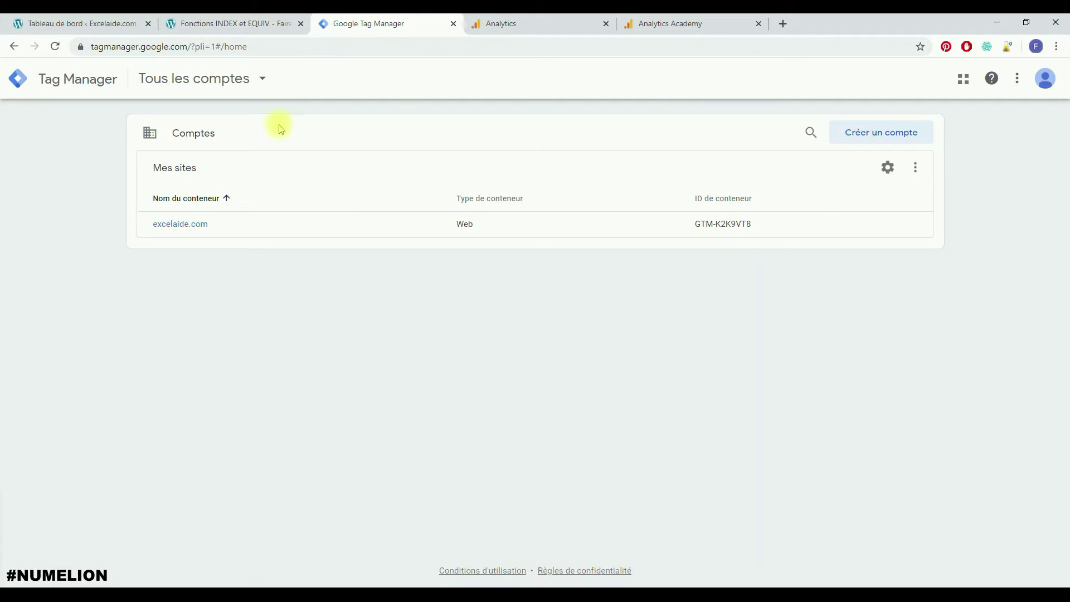
- Open the excelaide.com container and go through its tags, triggers and variables
click(183, 224)
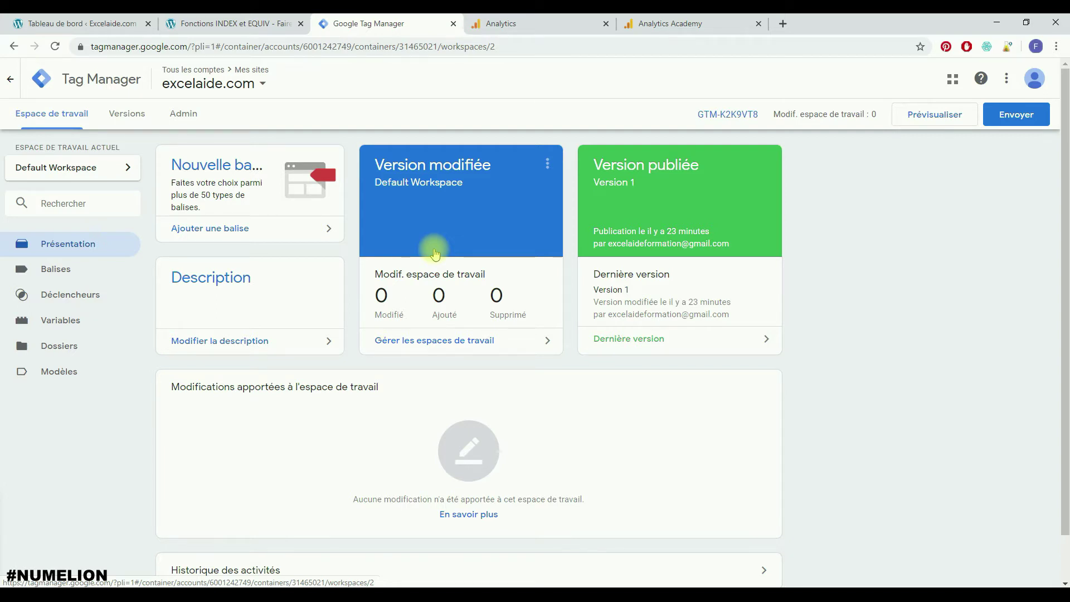
click(58, 269)
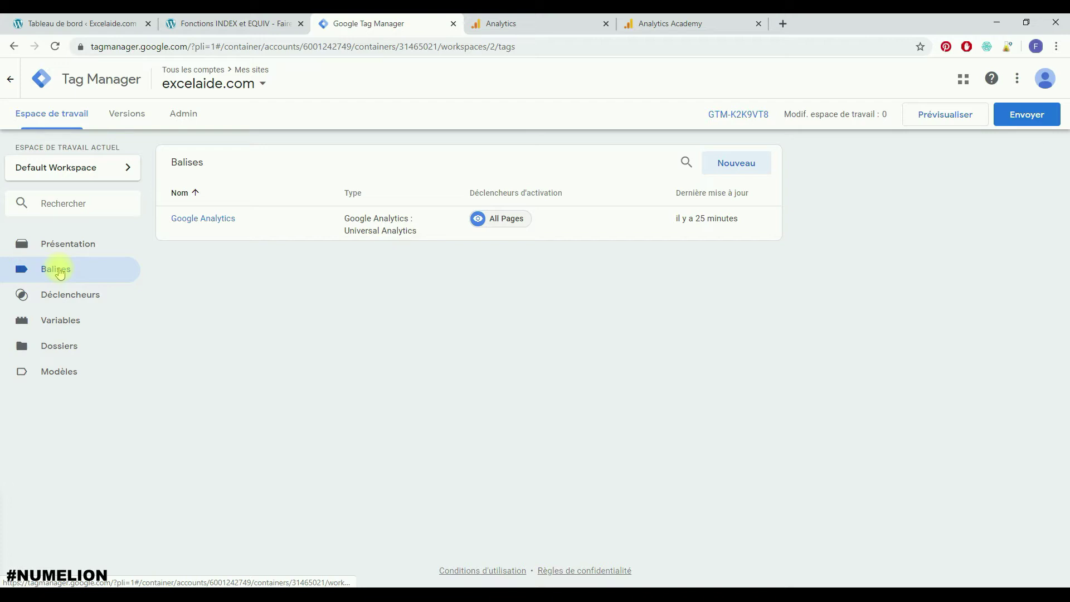
click(53, 295)
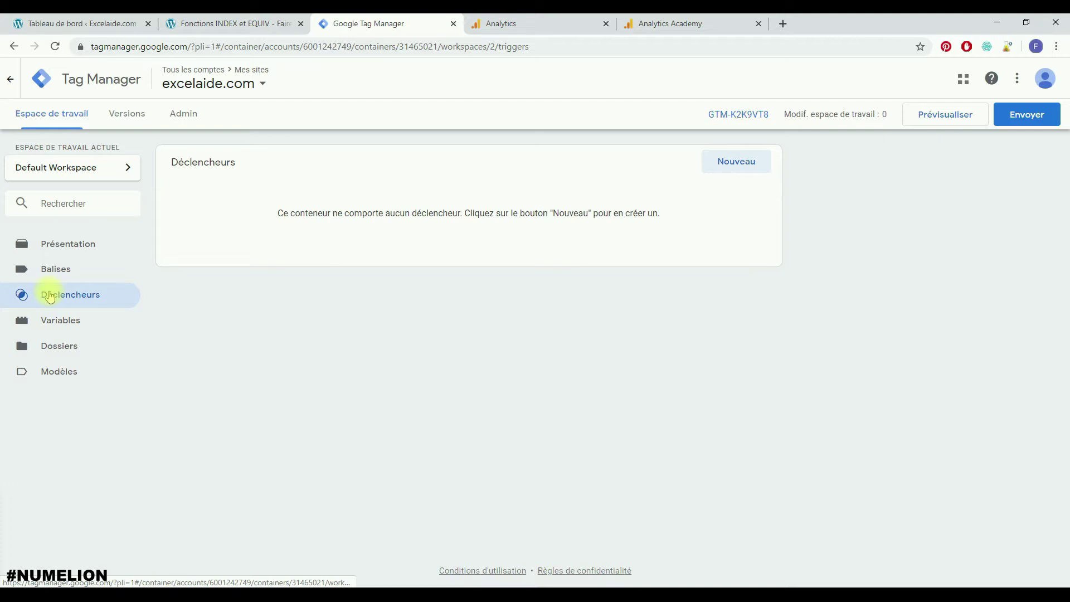
click(60, 320)
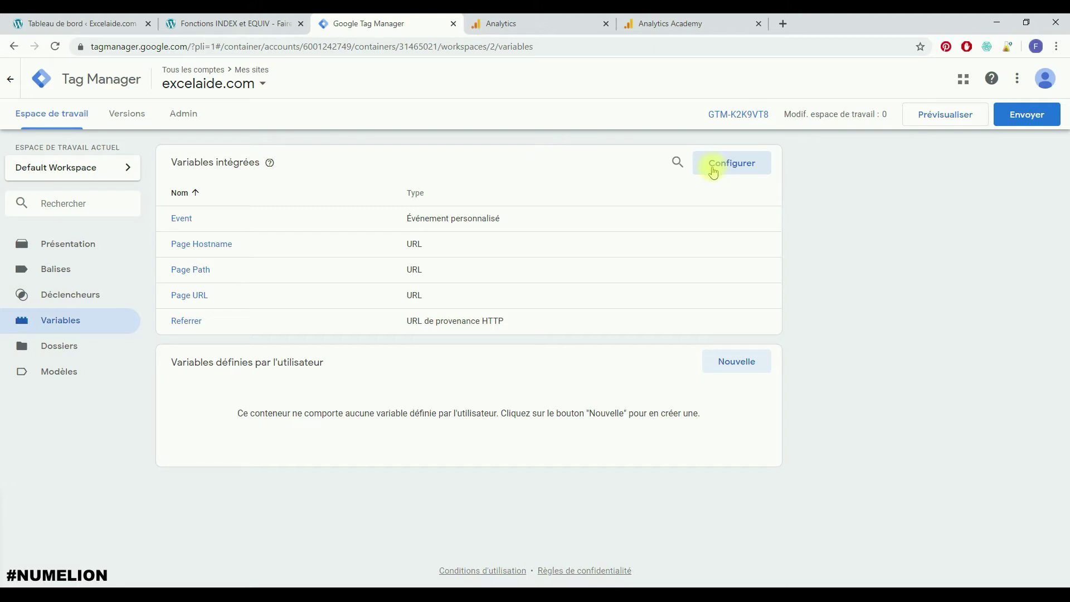
- Enable all built-in click variables: Click Element, Click Classes, Click ID, Click Target, Click URL and Click Text
click(713, 171)
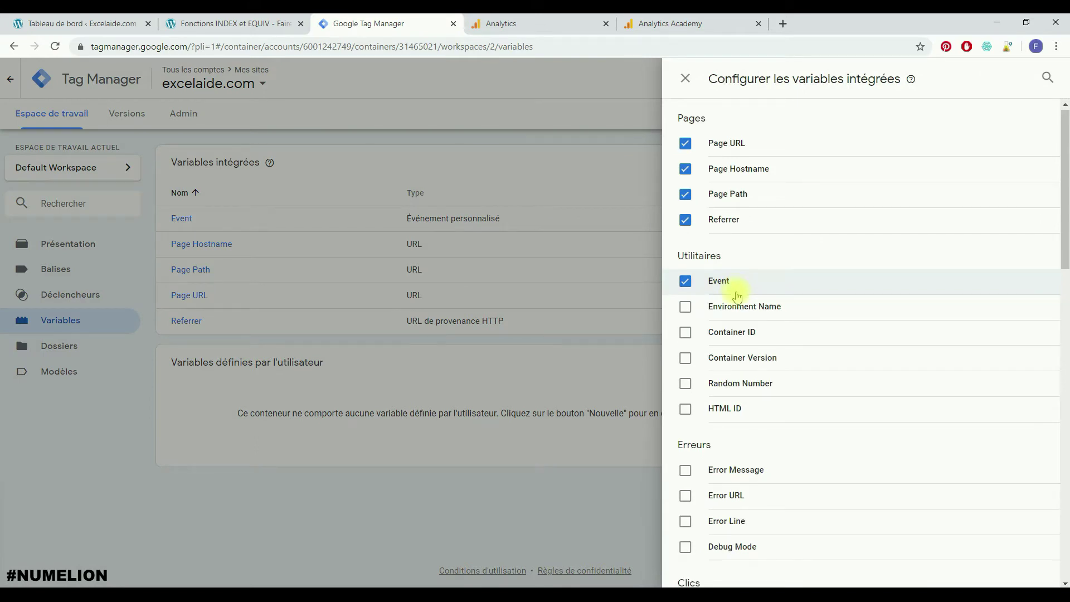
scroll(737, 296, down, 6)
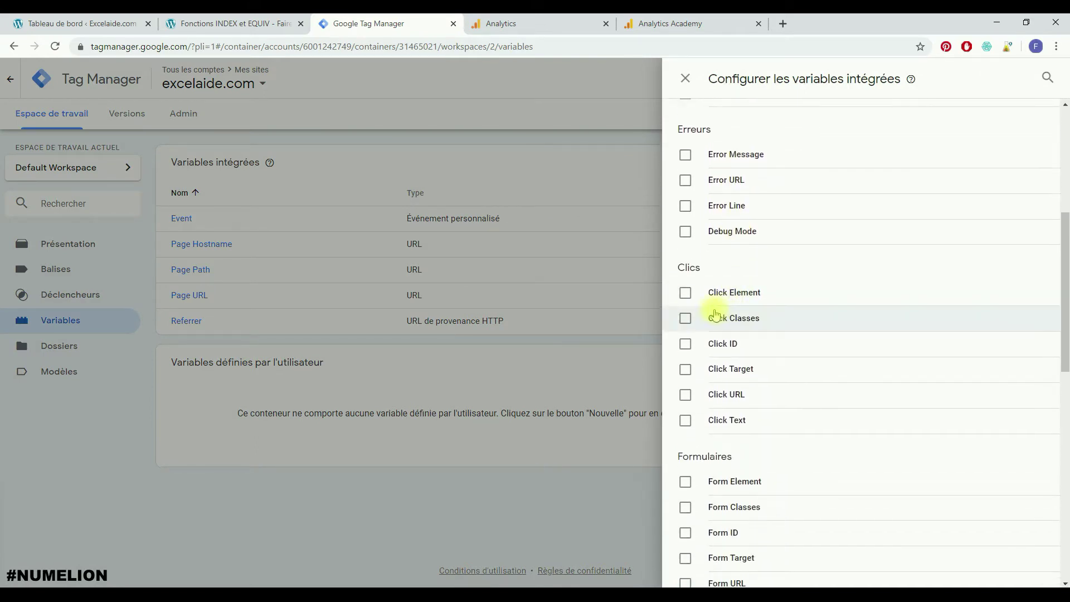
click(685, 293)
click(684, 318)
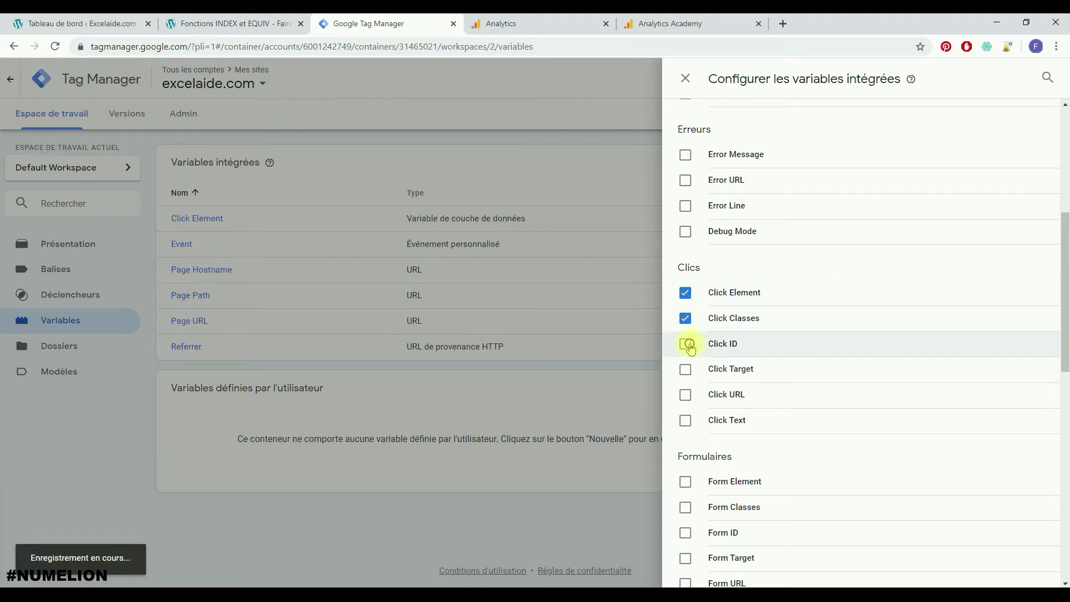
click(685, 343)
click(686, 369)
click(685, 395)
click(686, 421)
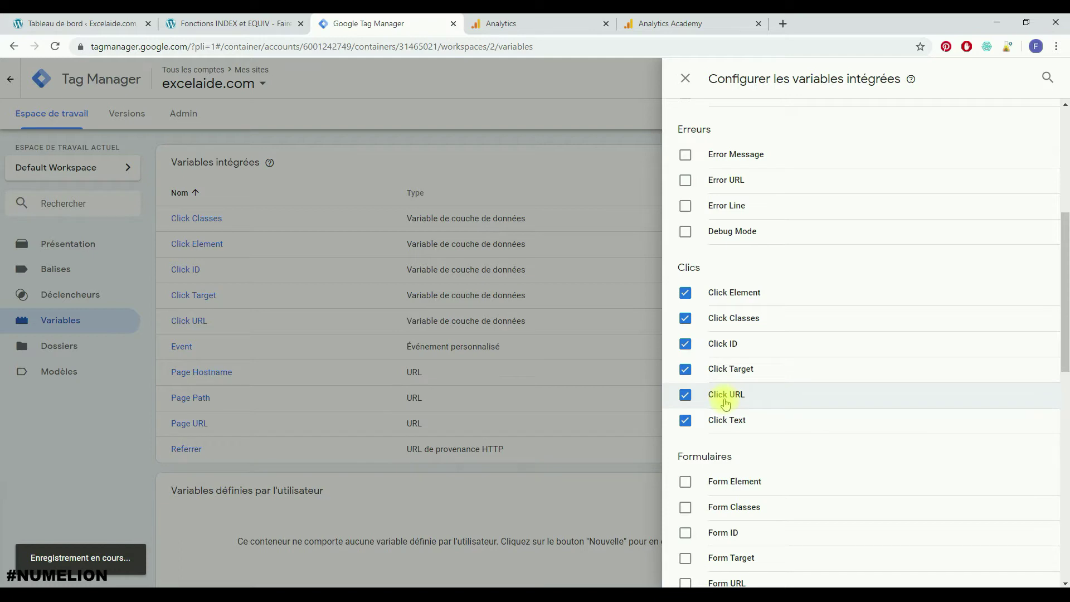
- Enable all built-in form variables: Form Element, Form Classes, Form ID, Form Target, Form URL and Form Text
scroll(724, 399, down, 2)
click(685, 354)
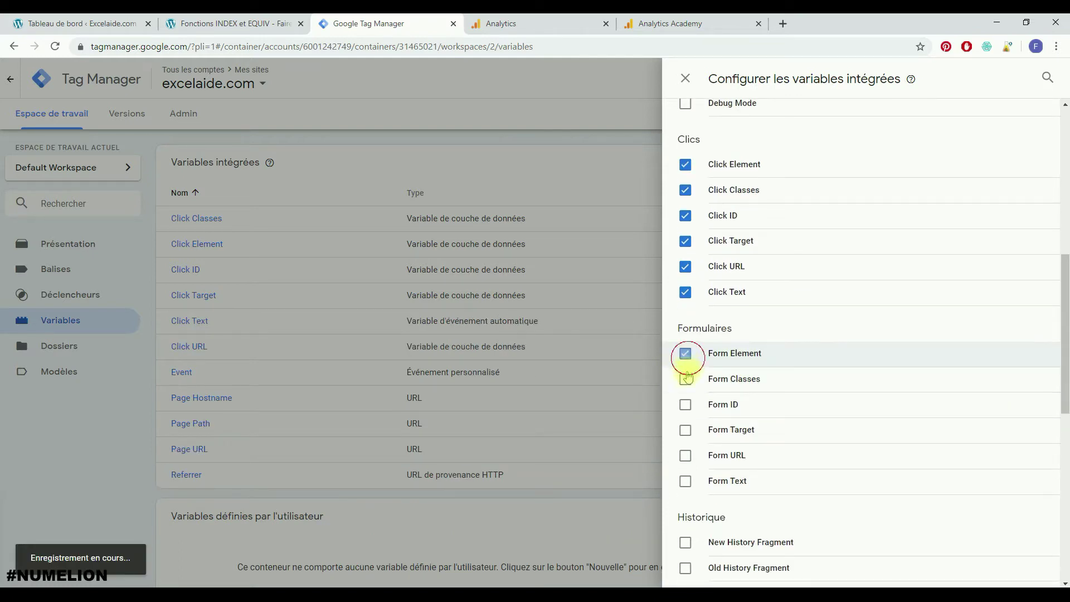
click(686, 378)
click(685, 404)
click(685, 429)
click(686, 455)
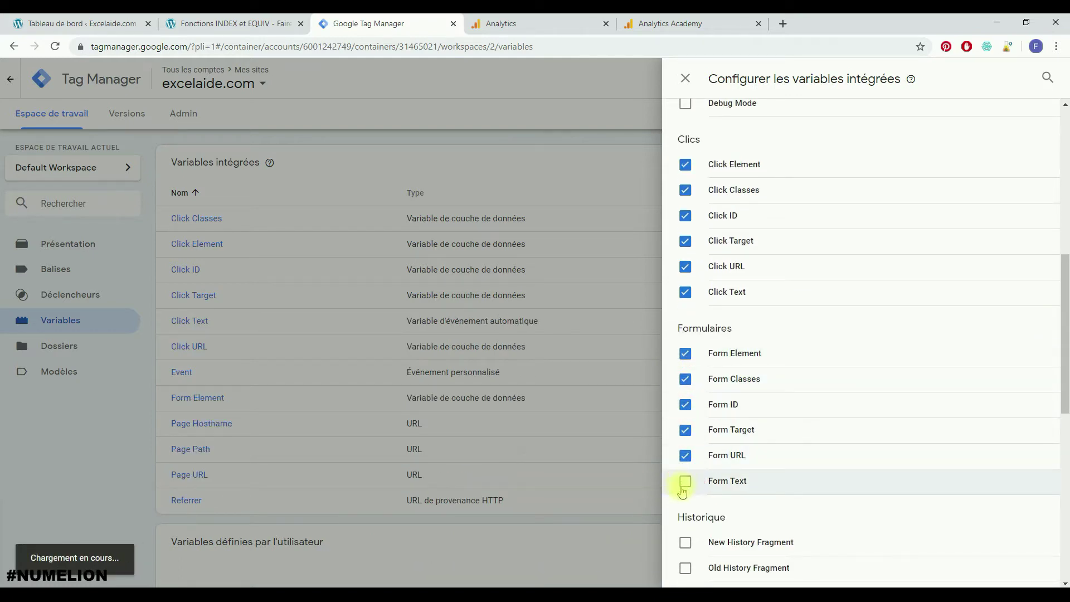
click(684, 481)
scroll(764, 382, down, 8)
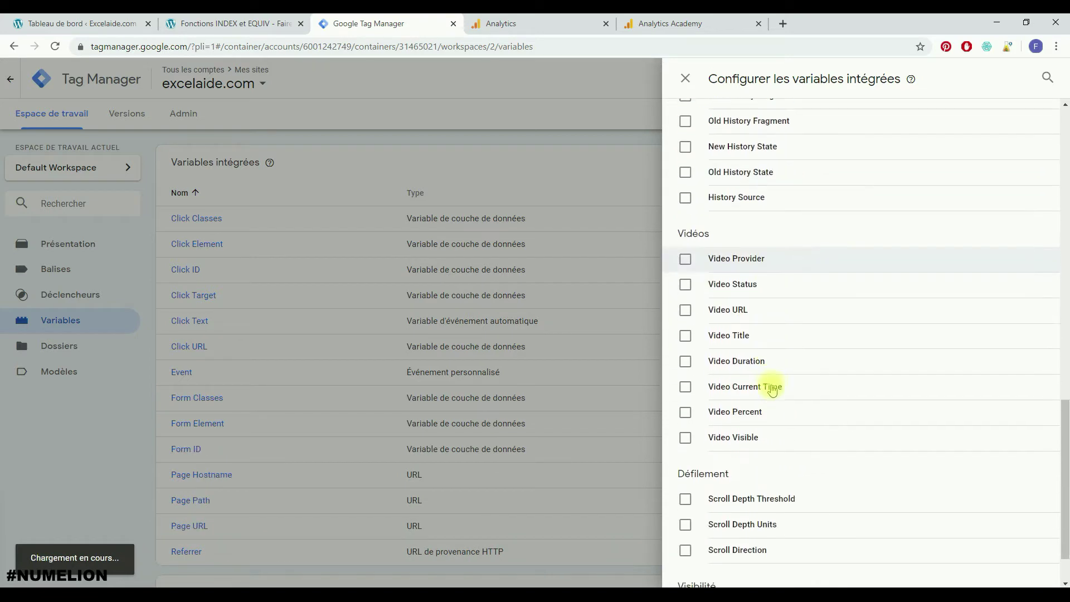
scroll(744, 376, down, 1)
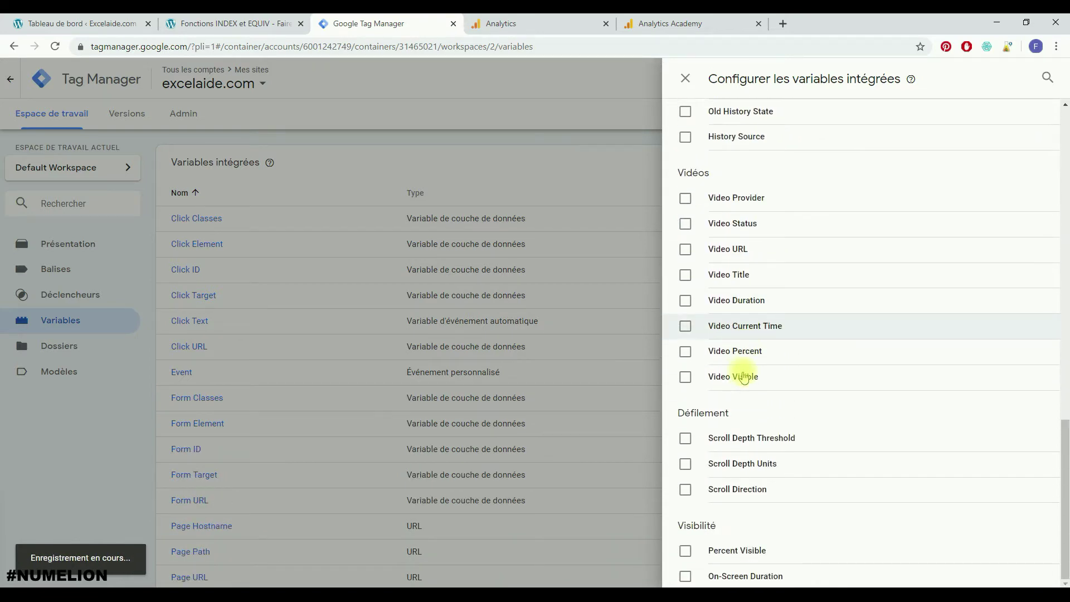
scroll(743, 377, up, 15)
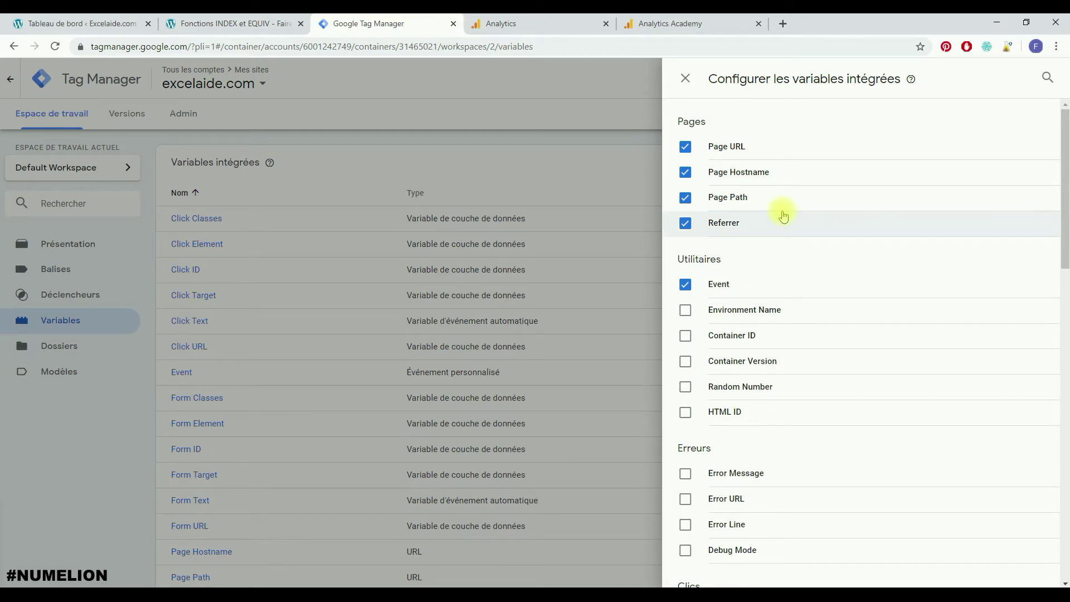
click(685, 79)
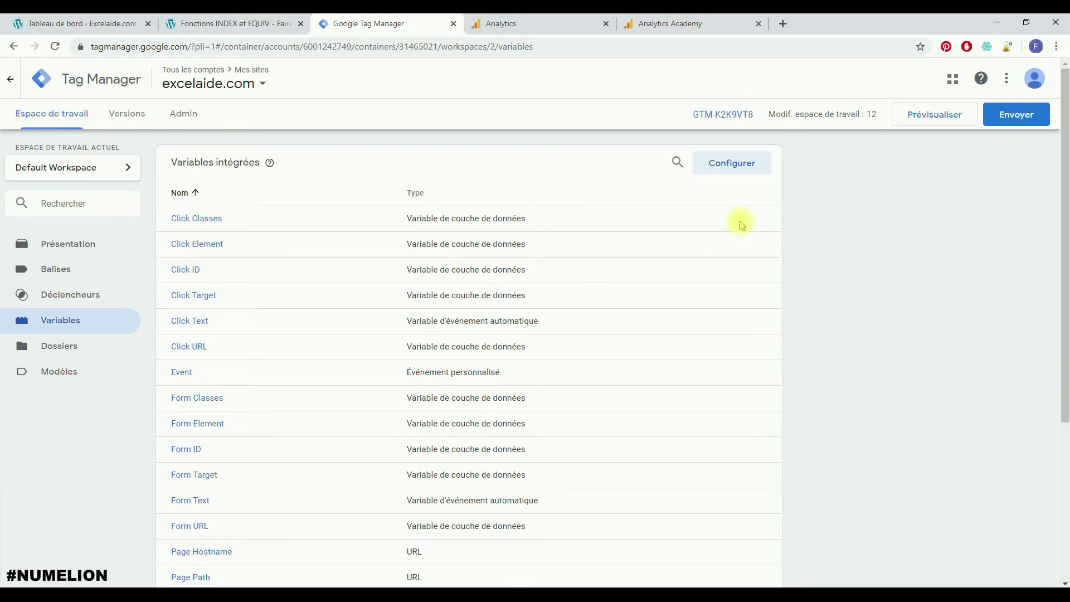
- Create a new trigger of the click type Liens uniquement
click(72, 295)
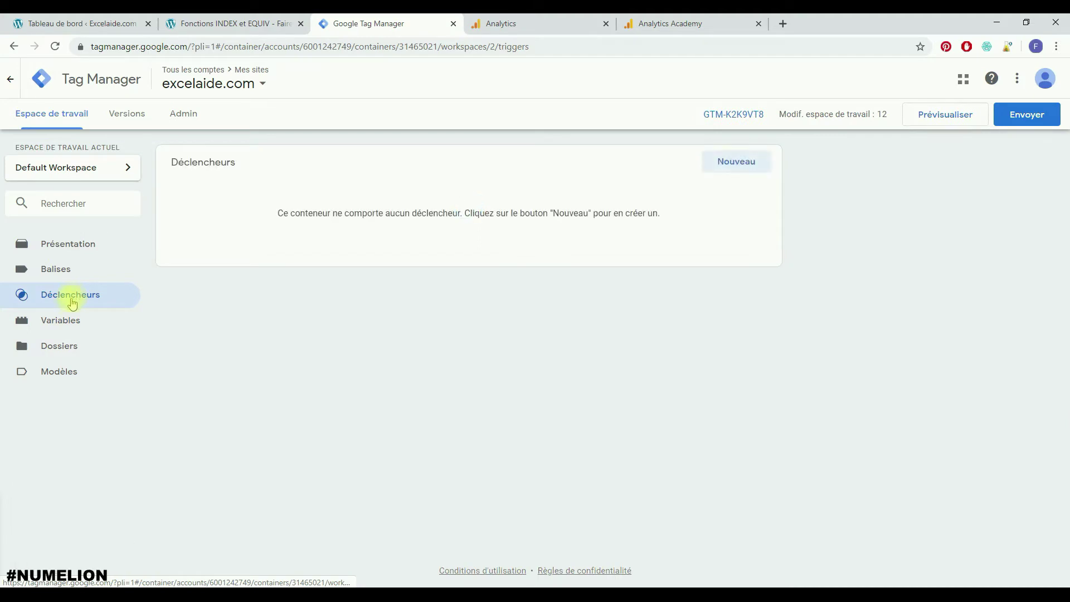
click(68, 320)
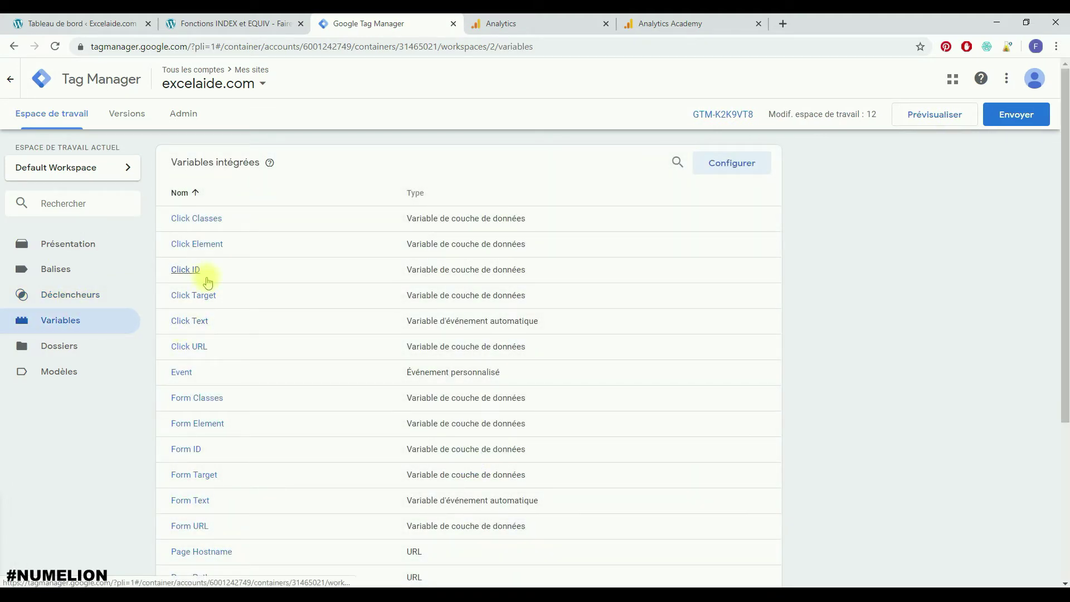
click(70, 295)
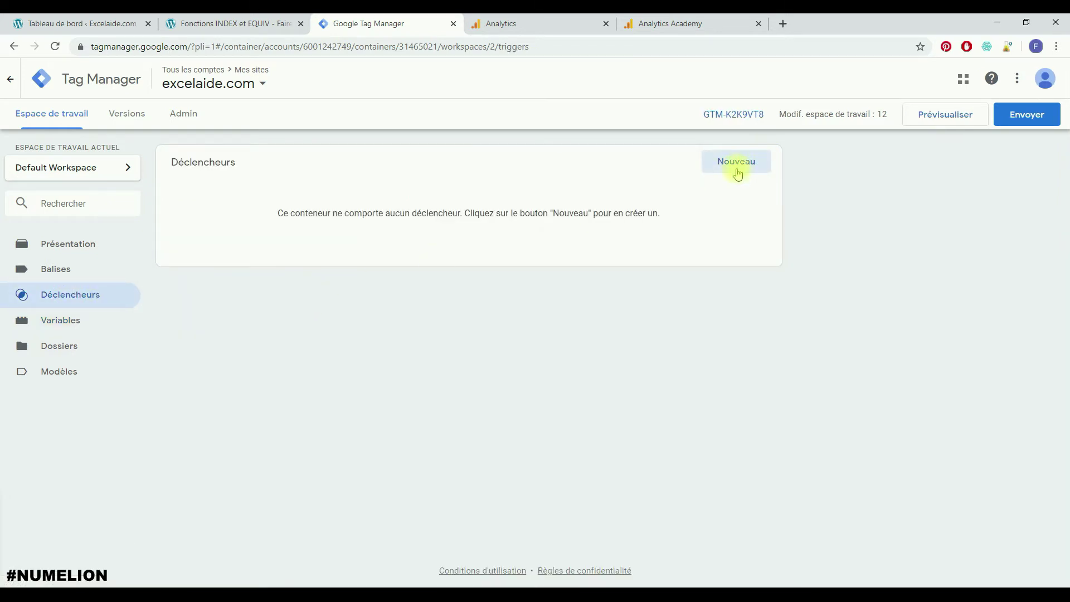
click(736, 166)
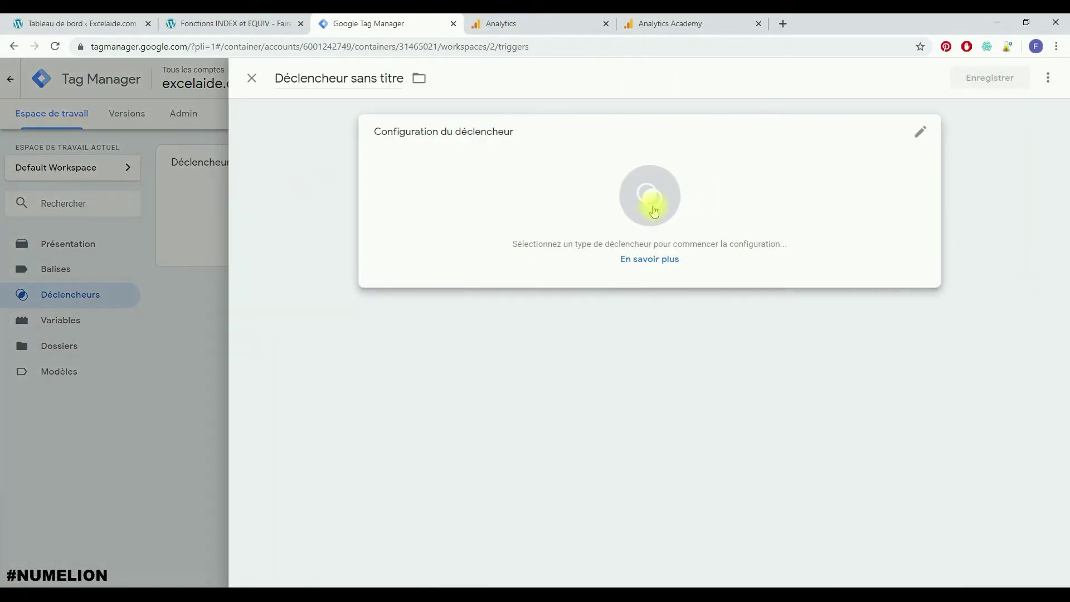
click(651, 198)
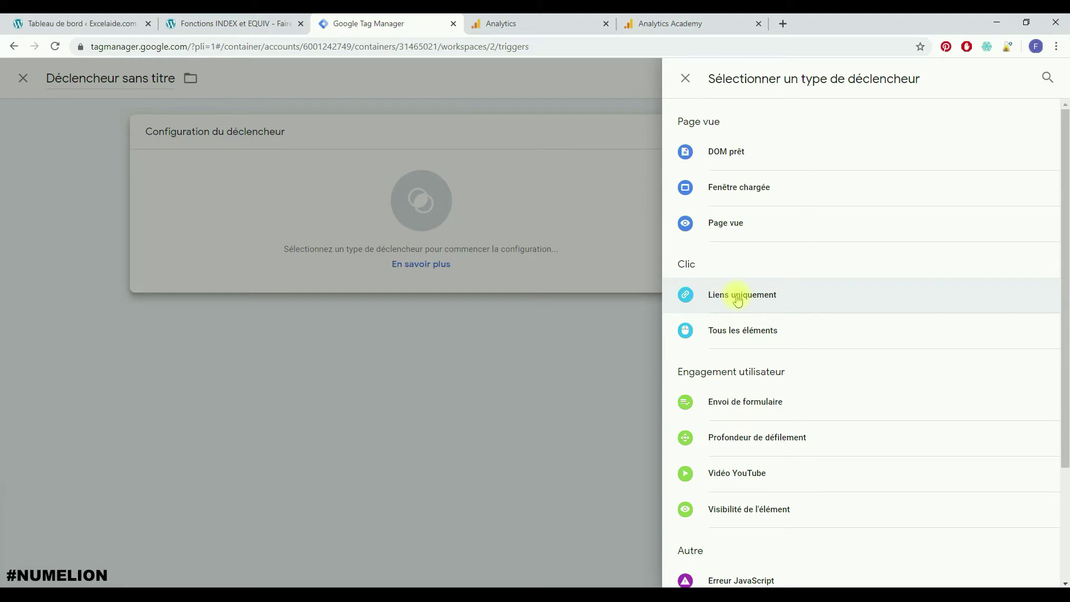
scroll(740, 302, down, 3)
scroll(792, 383, up, 3)
scroll(791, 362, down, 3)
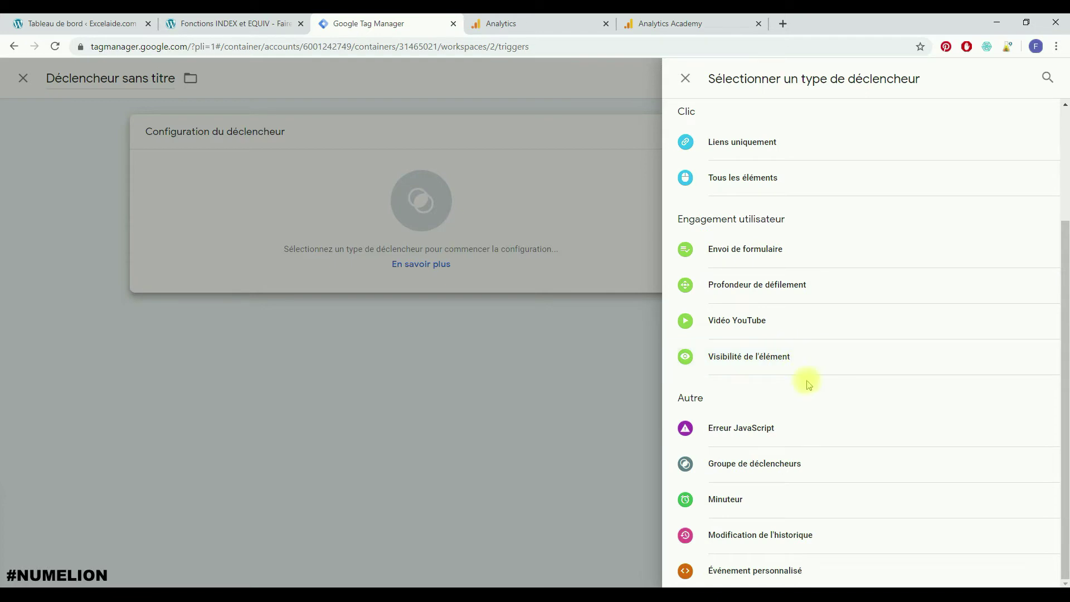
scroll(807, 378, up, 3)
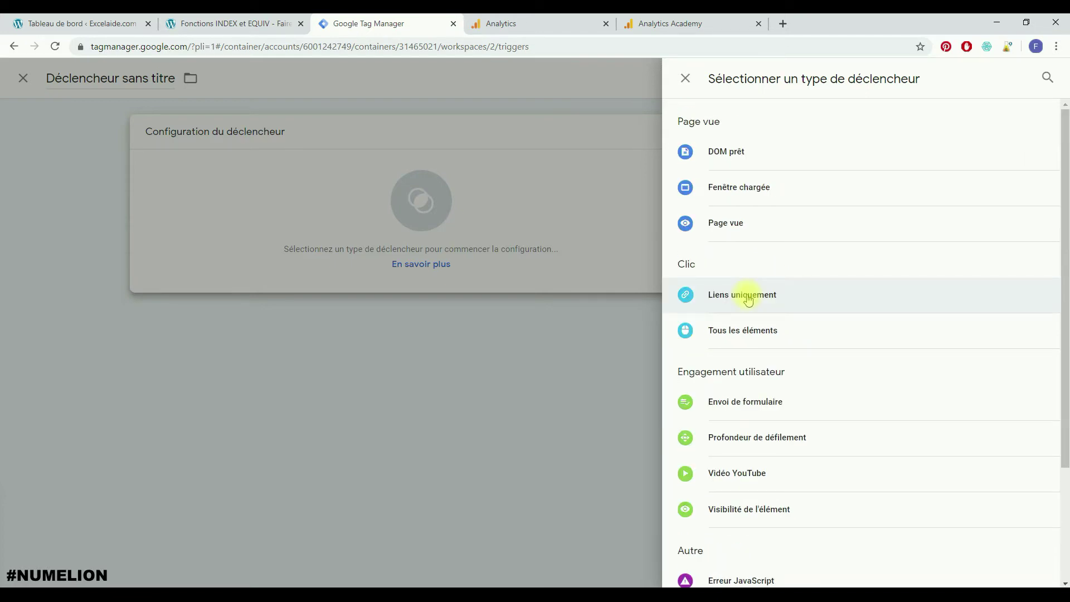
click(747, 298)
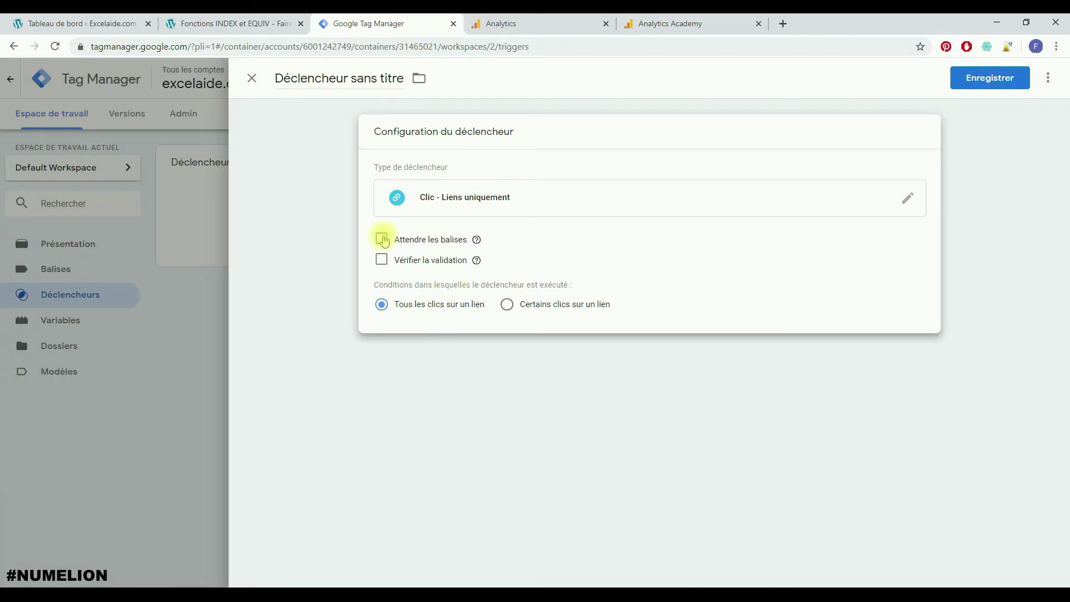
- Turn on Attendre les balises and set the activation condition to Click URL ne contient pas excelaide.com
click(381, 241)
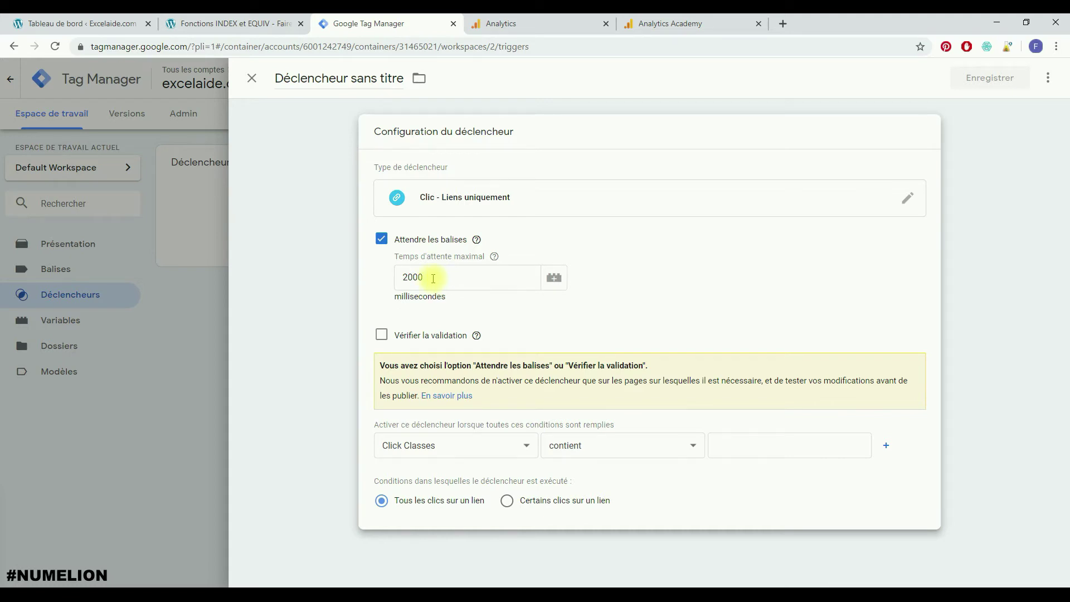
click(475, 447)
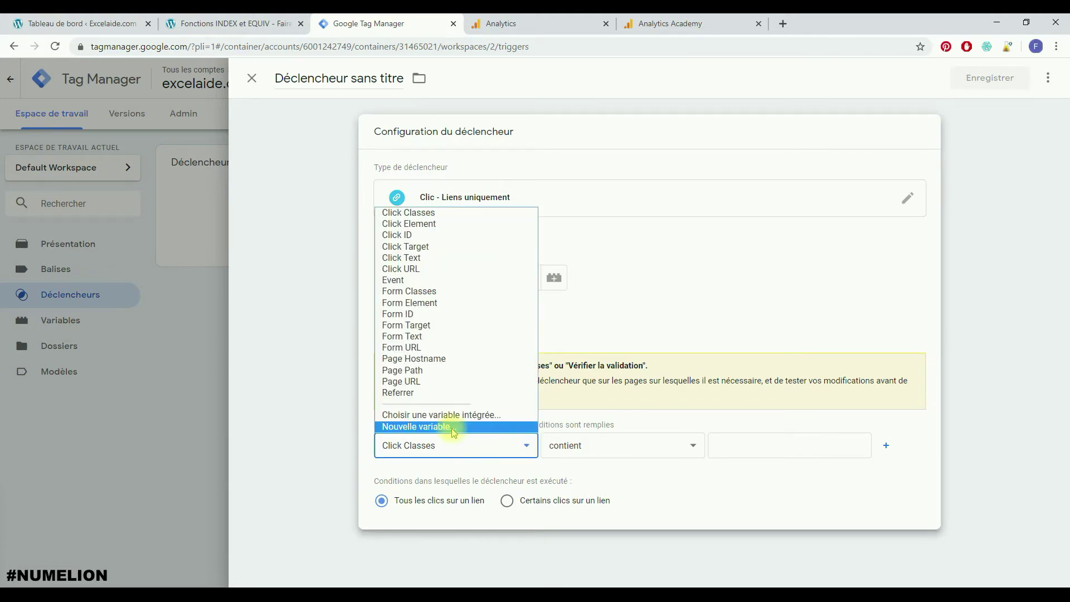
click(685, 280)
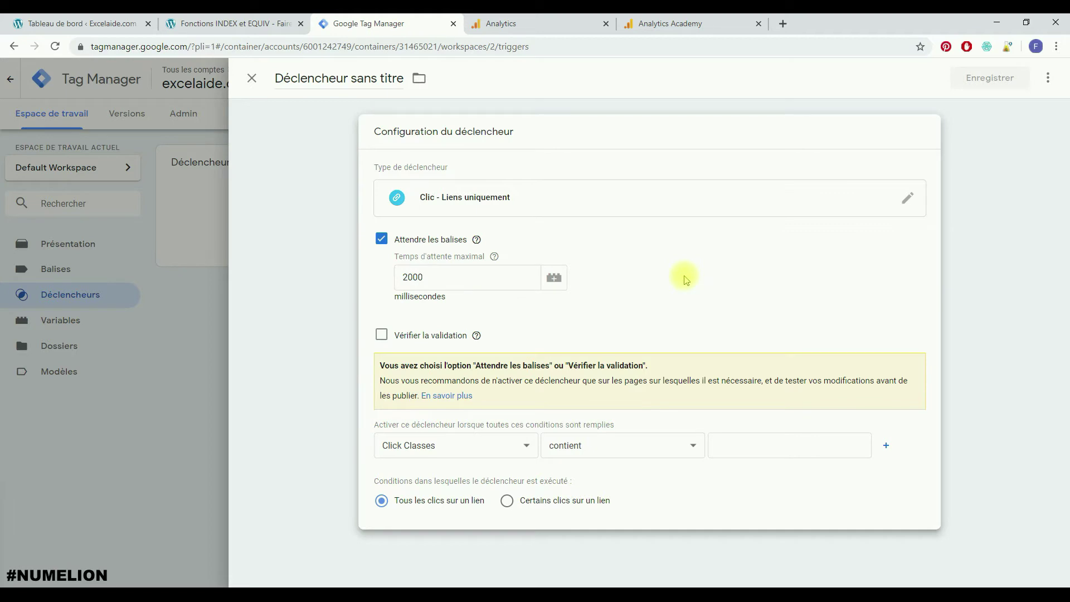
click(431, 444)
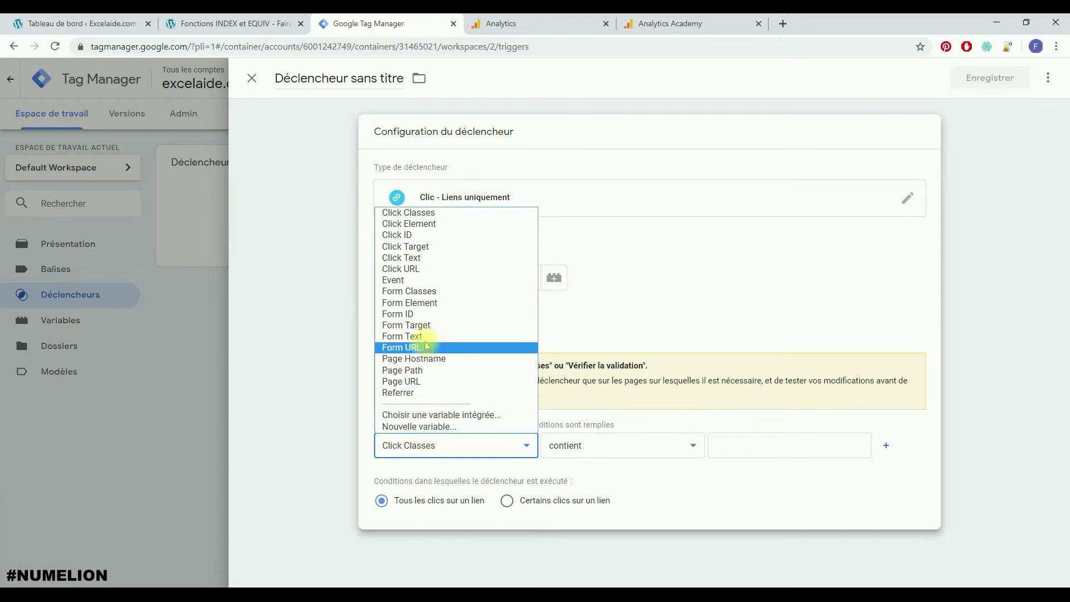
click(407, 271)
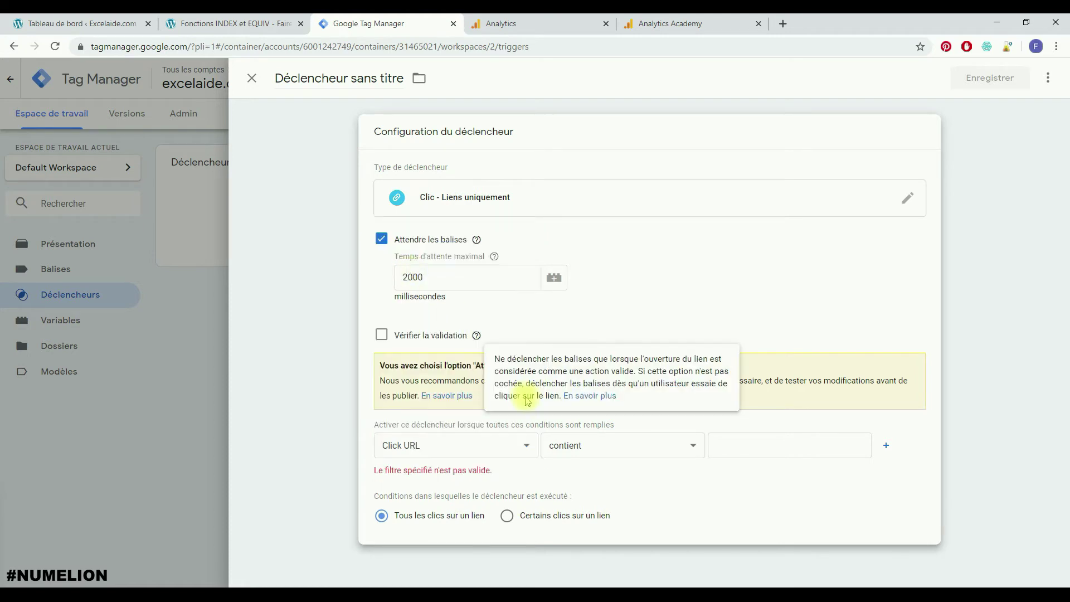
click(609, 453)
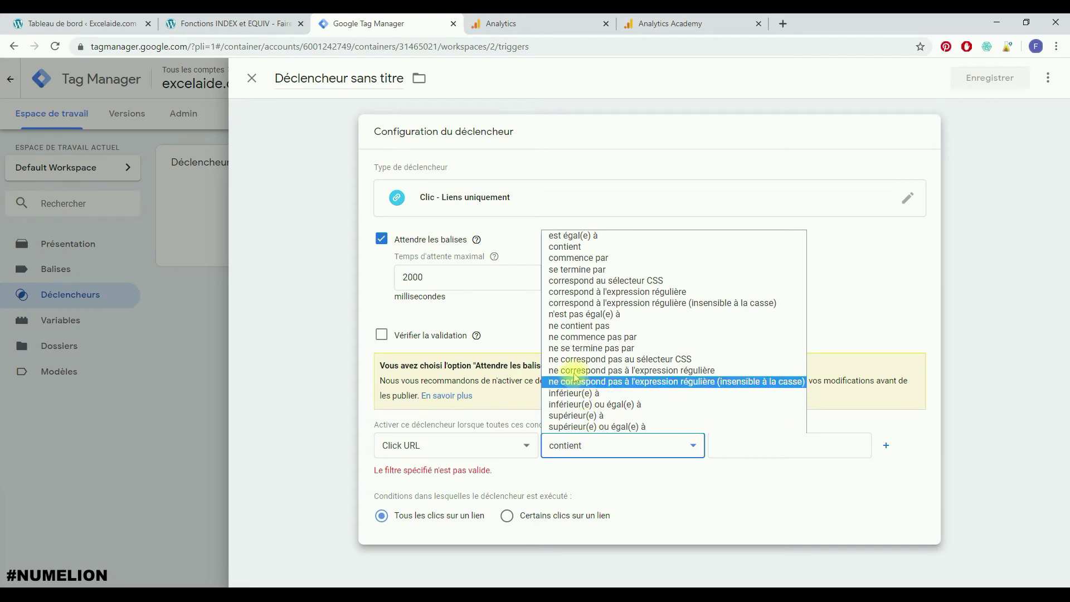
click(588, 326)
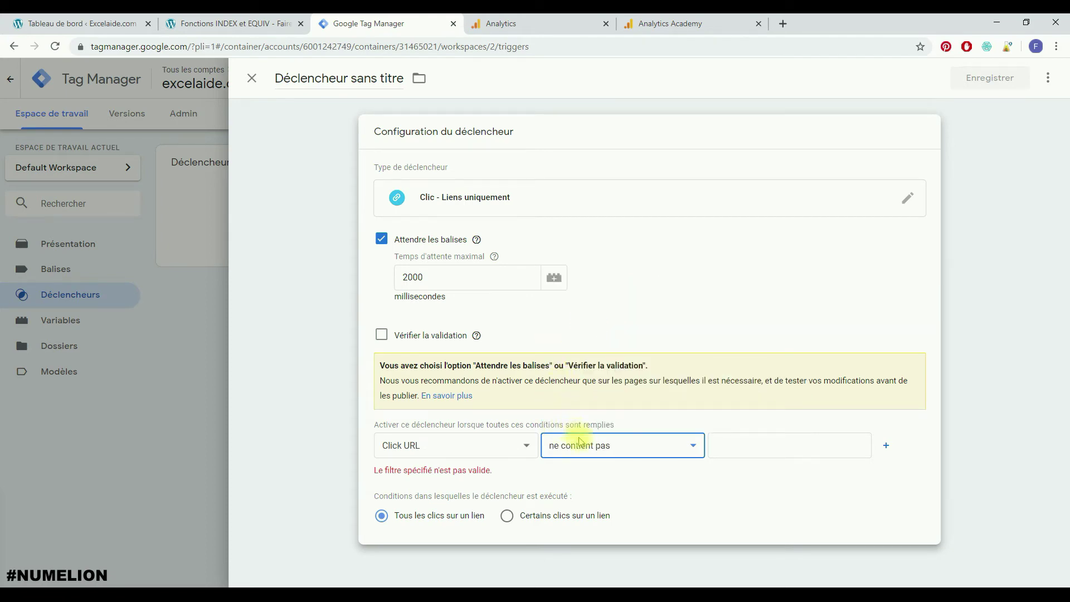
click(747, 451)
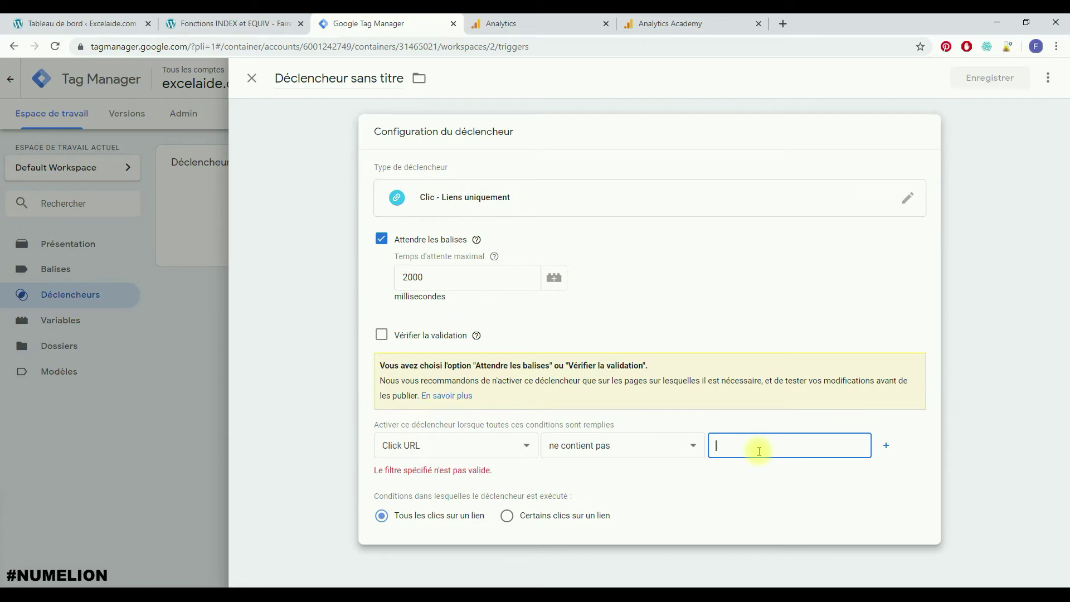
text(excel)
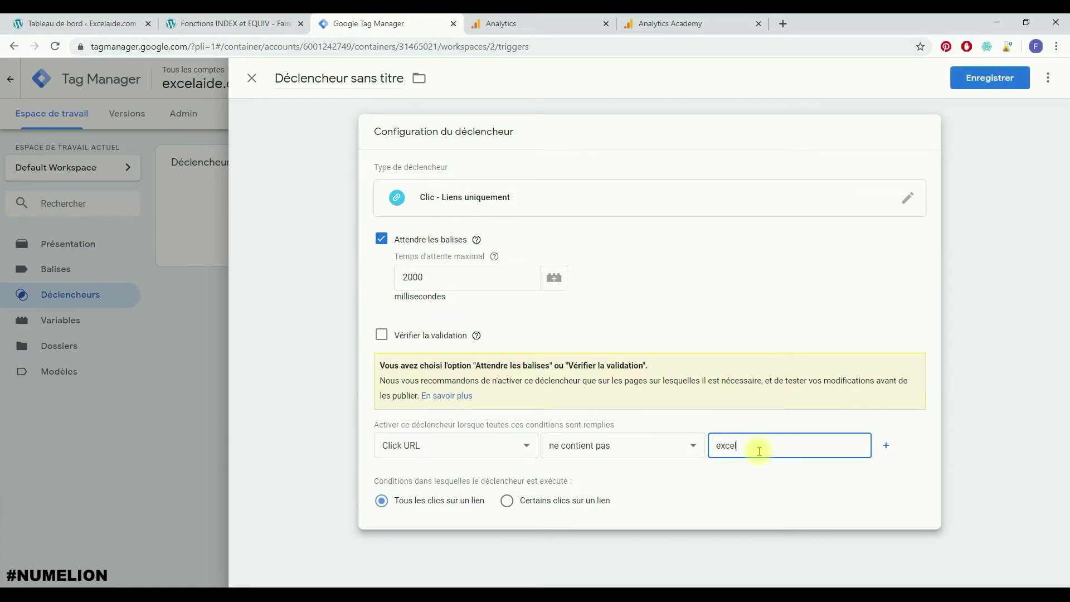
text(aide.com)
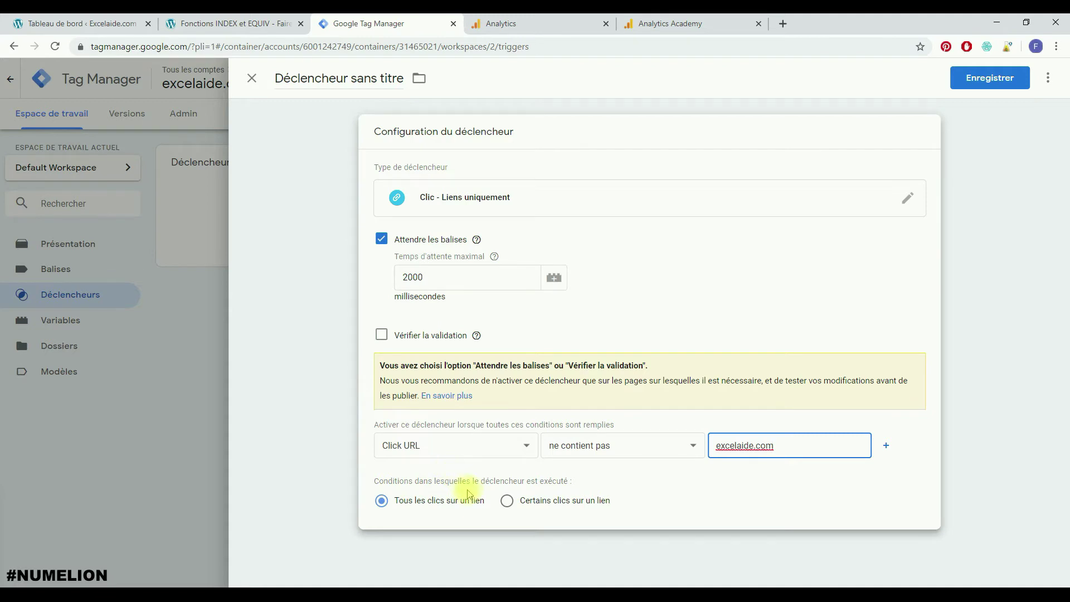
- Limit the trigger to Certains clics sur un lien, with the execution condition Click URL ne contient pas excelaide.com
click(544, 502)
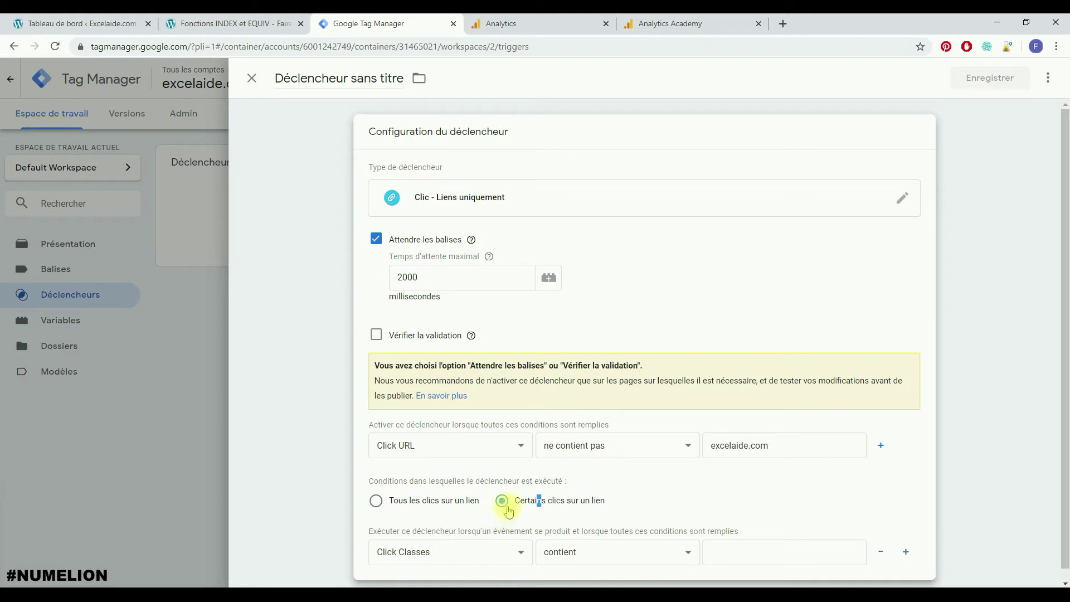
click(416, 557)
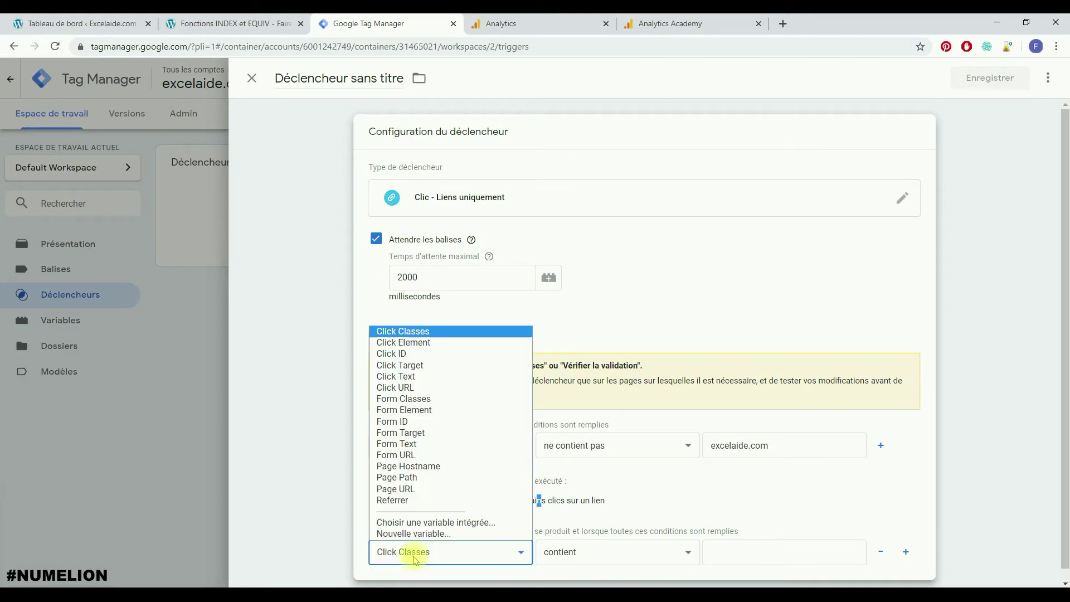
click(410, 388)
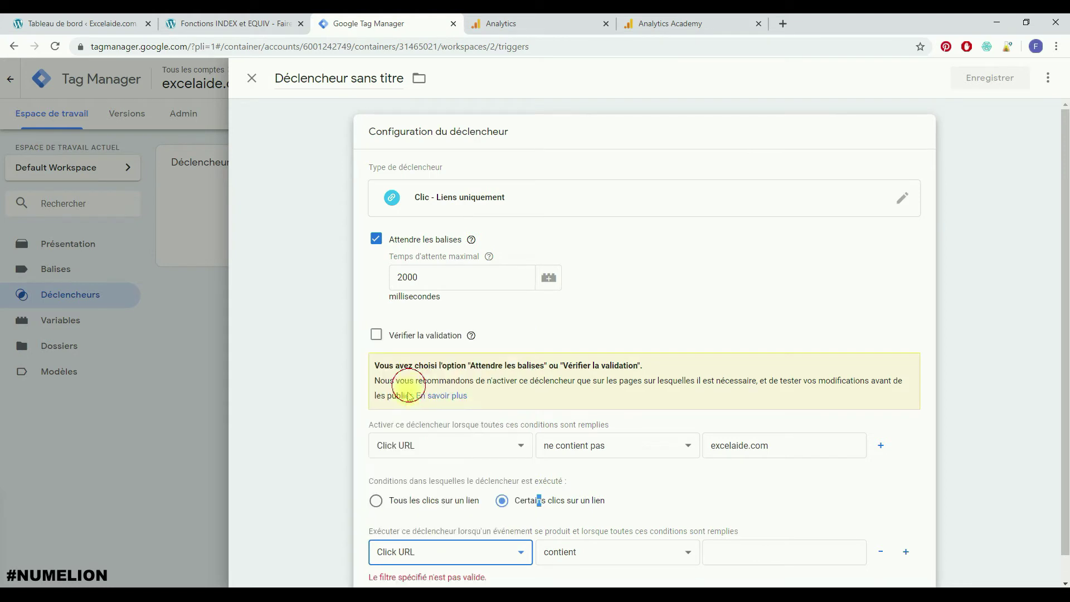
click(590, 553)
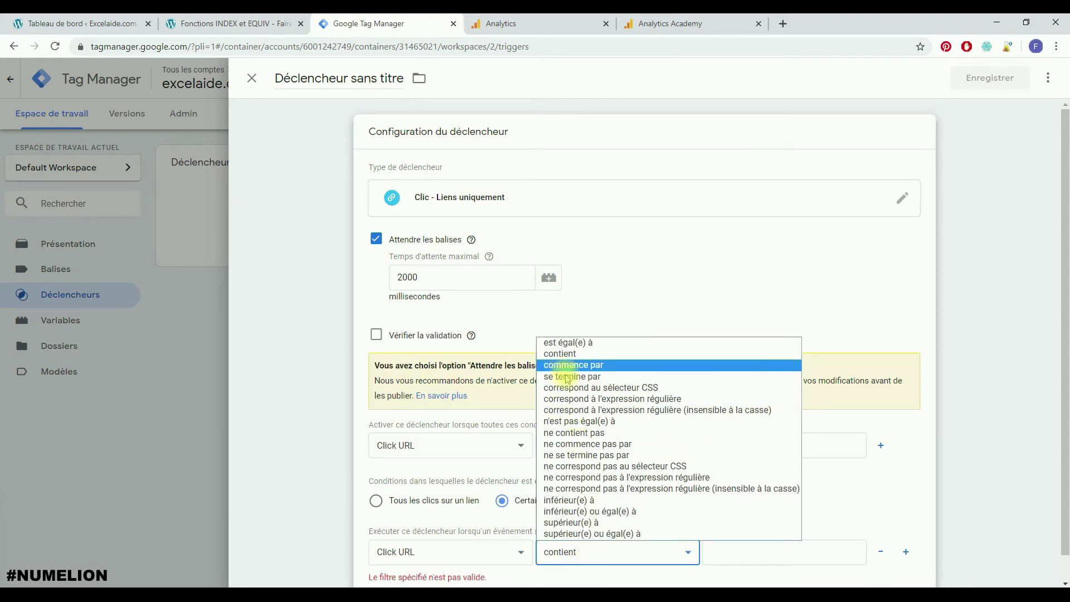
click(580, 433)
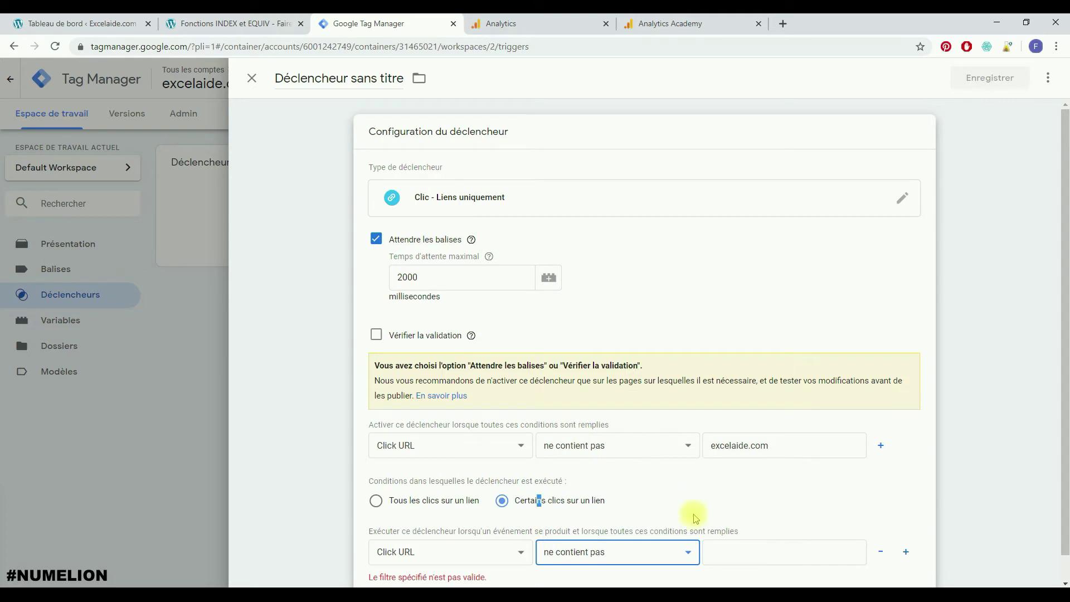
click(751, 548)
text(excelaide)
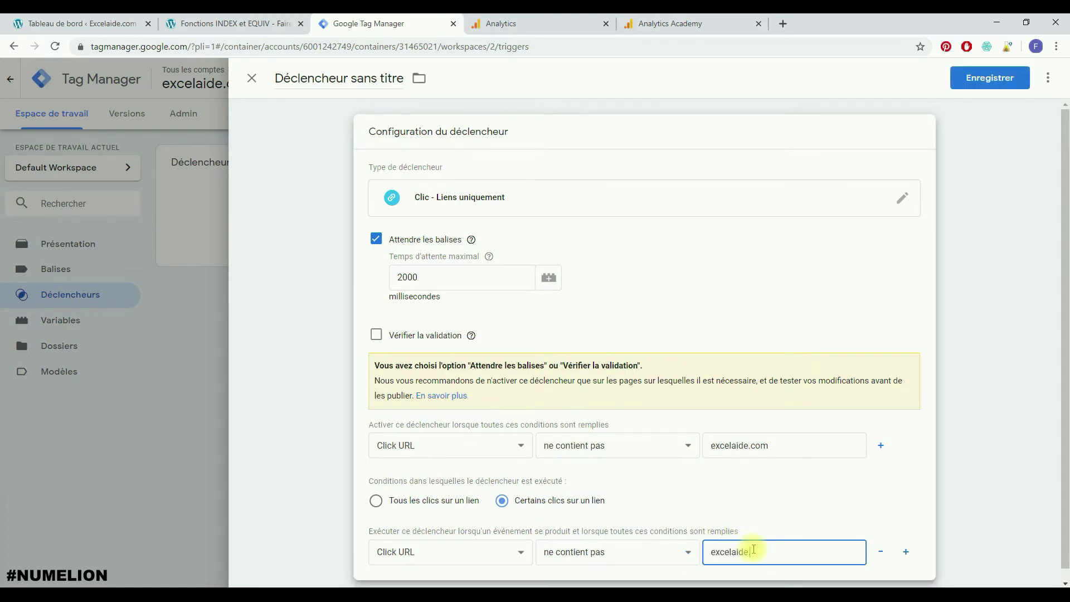
text(.com)
drag(493, 531, 544, 531)
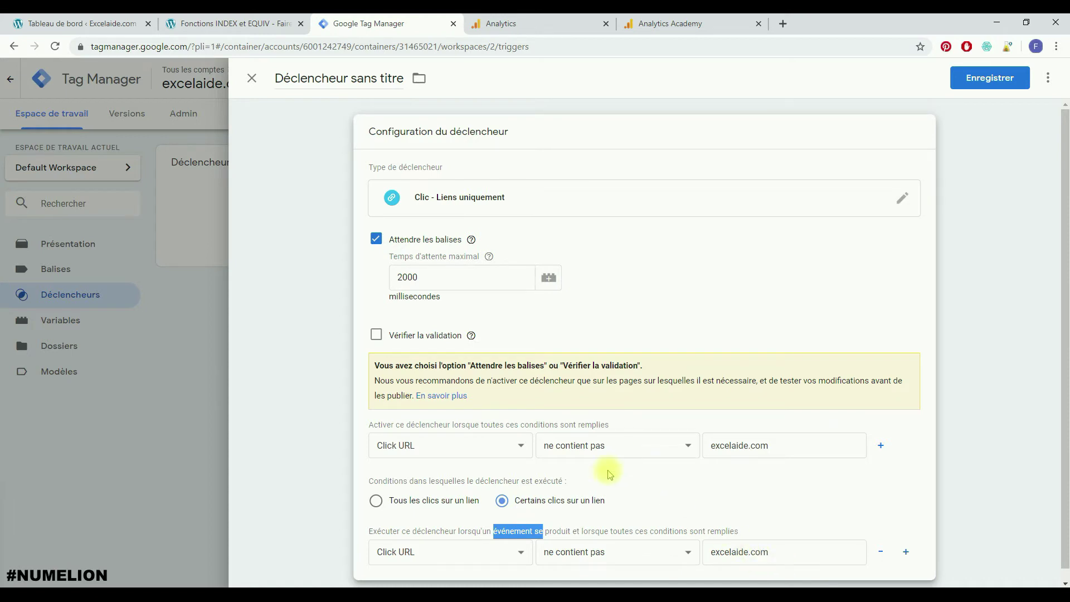
click(576, 496)
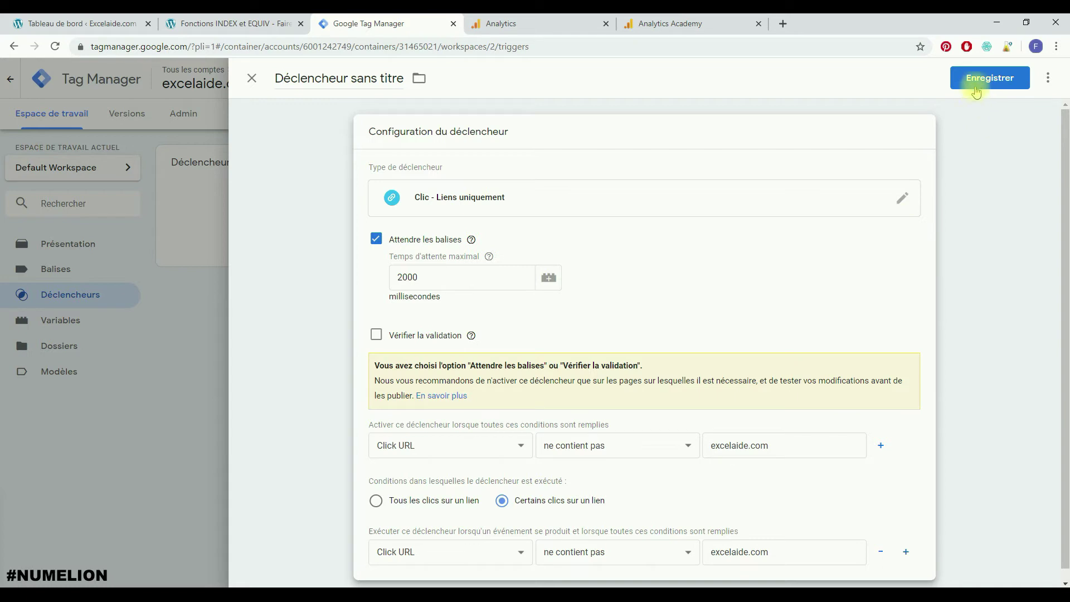
- Name the trigger "Clic sur lien externe" and save it
click(365, 78)
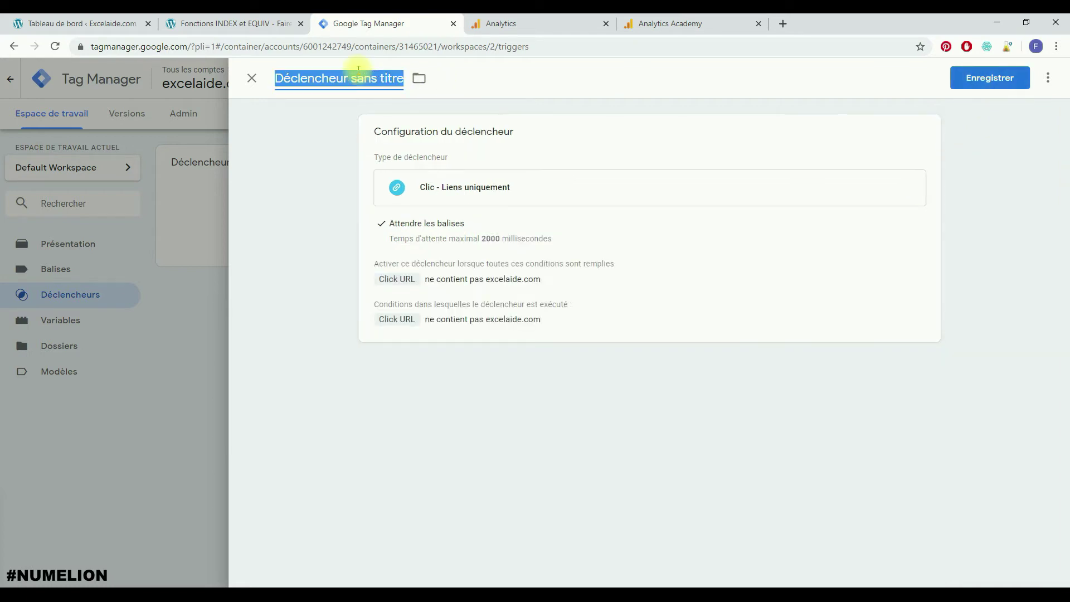
text(Clic )
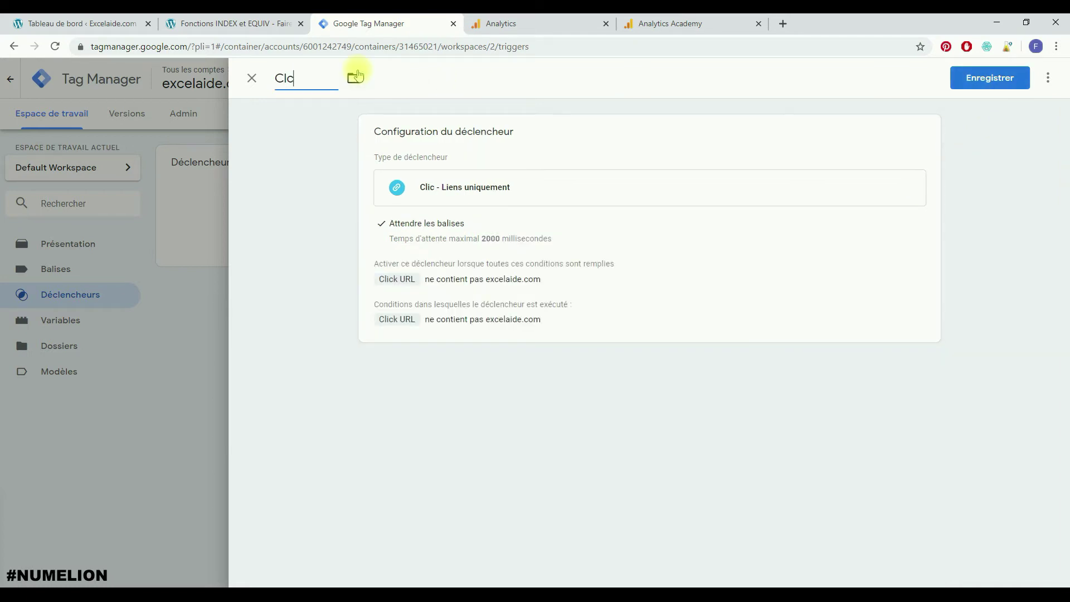
text(sur lien externe)
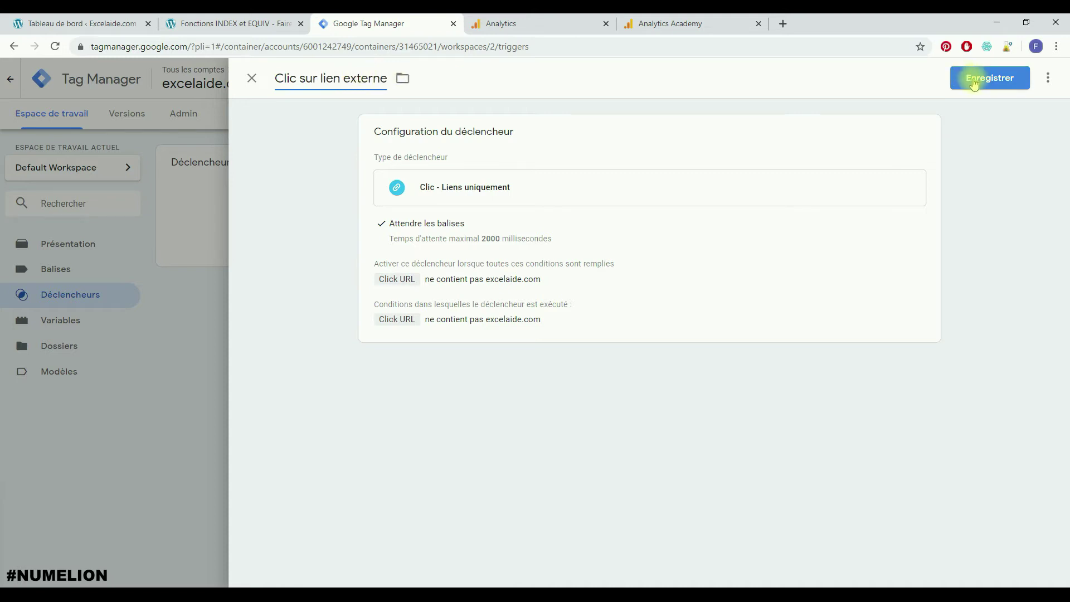
click(974, 80)
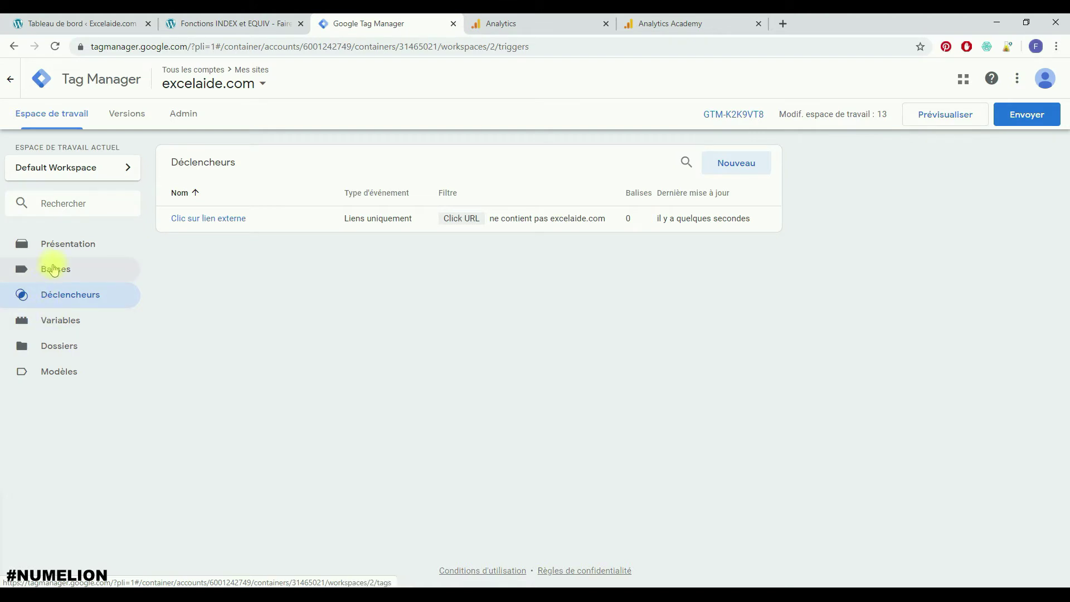
- Create a new tag of type Google Analytics : Universal Analytics with the tracking type Événement
click(53, 268)
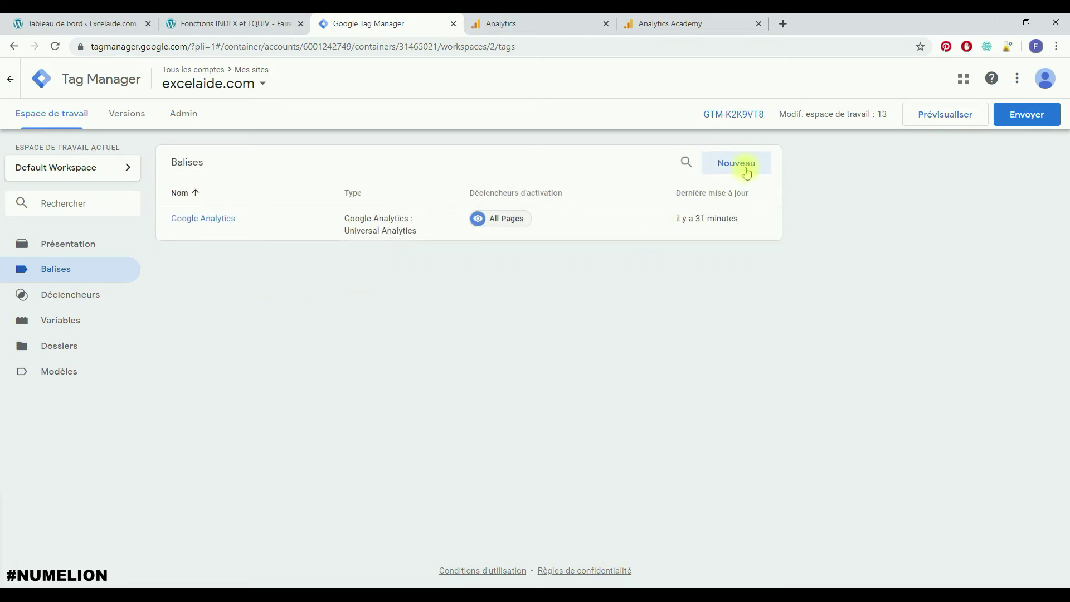
click(747, 170)
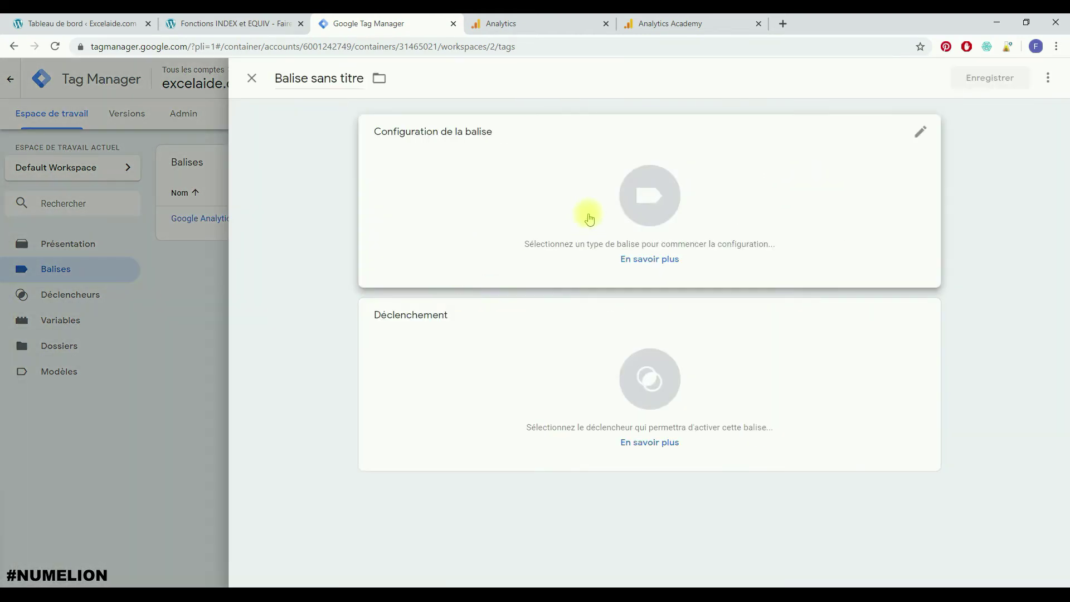
click(322, 84)
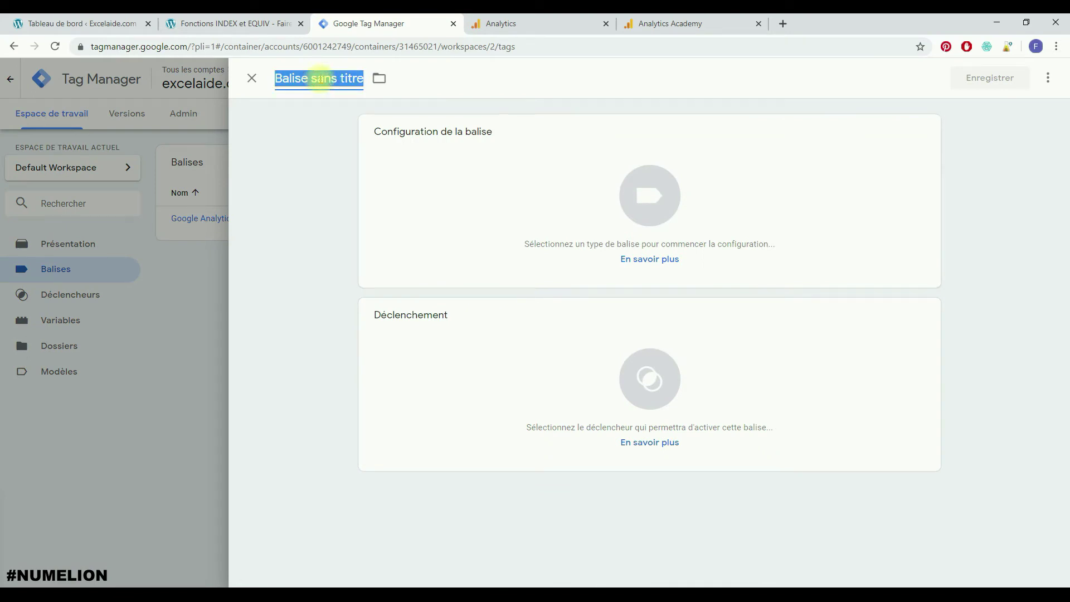
click(381, 199)
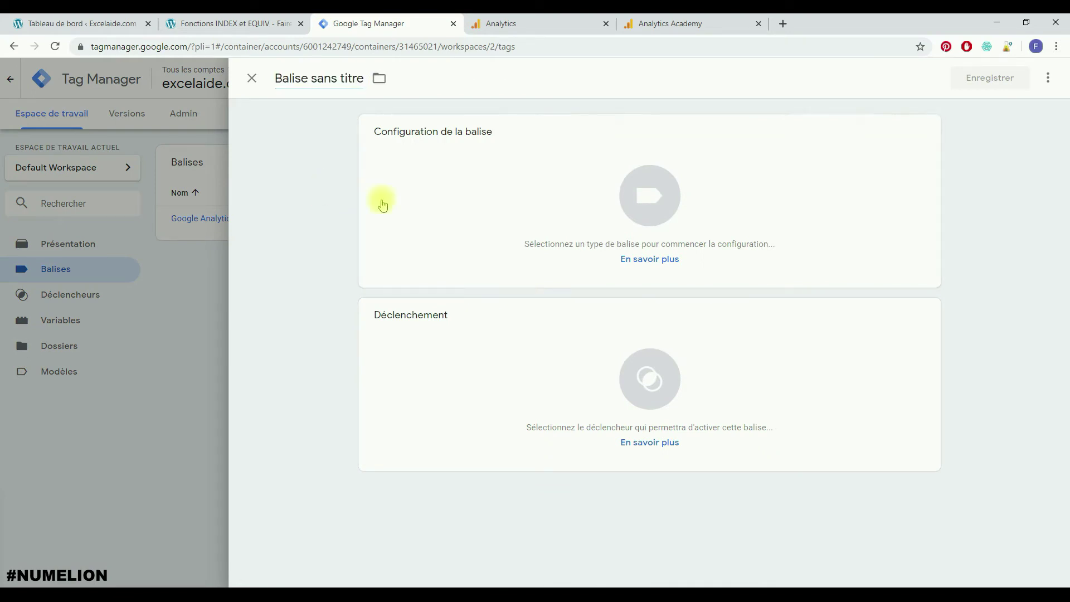
click(630, 198)
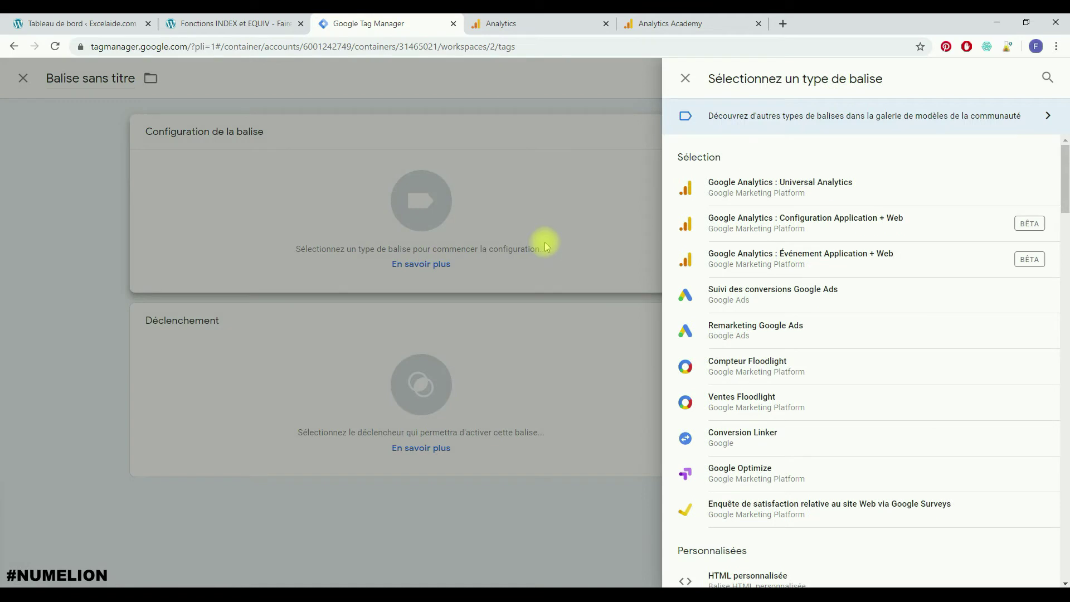
click(767, 190)
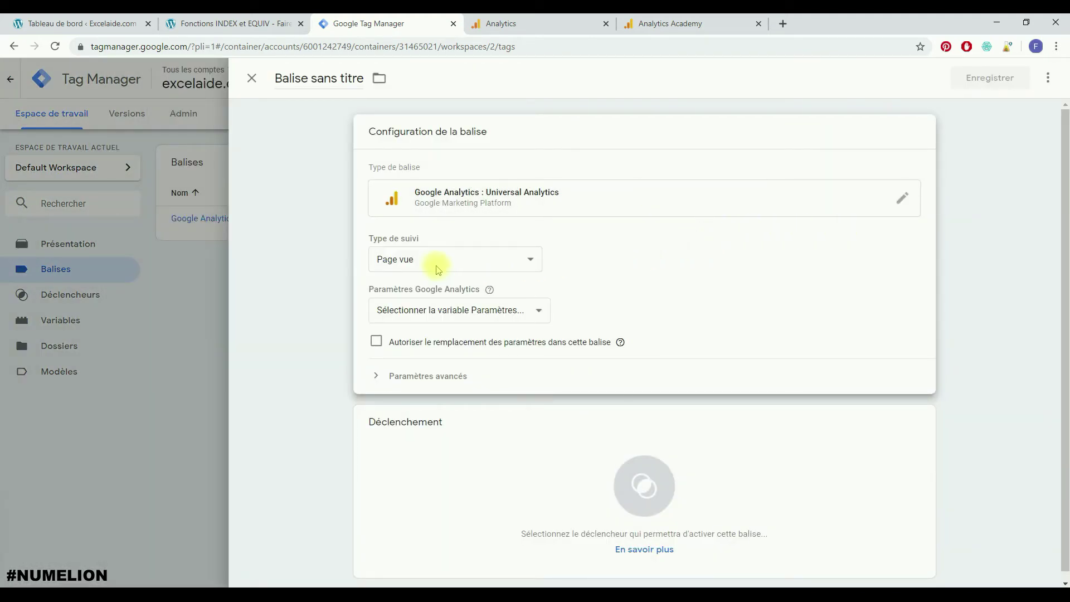
click(418, 264)
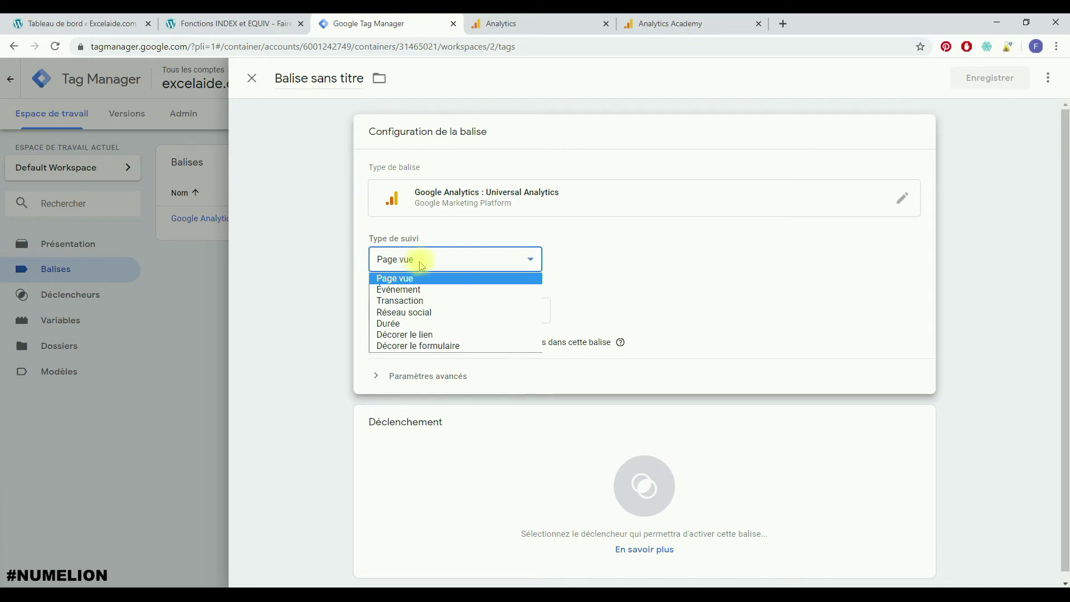
click(407, 291)
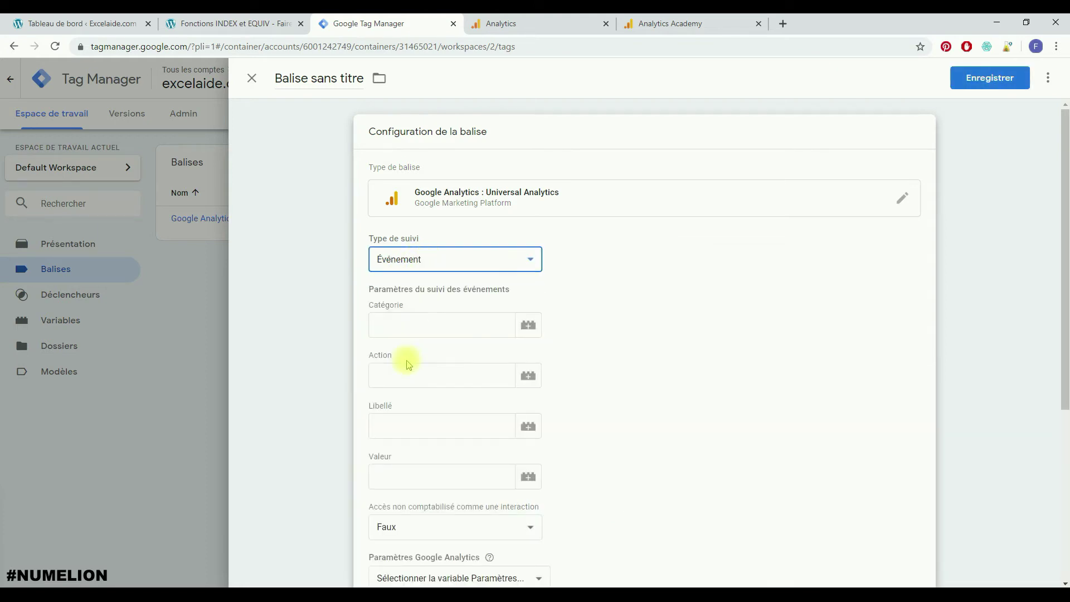
- Set the event's Catégorie to "clic sur lien externe" and its Action to the Click URL variable
click(464, 321)
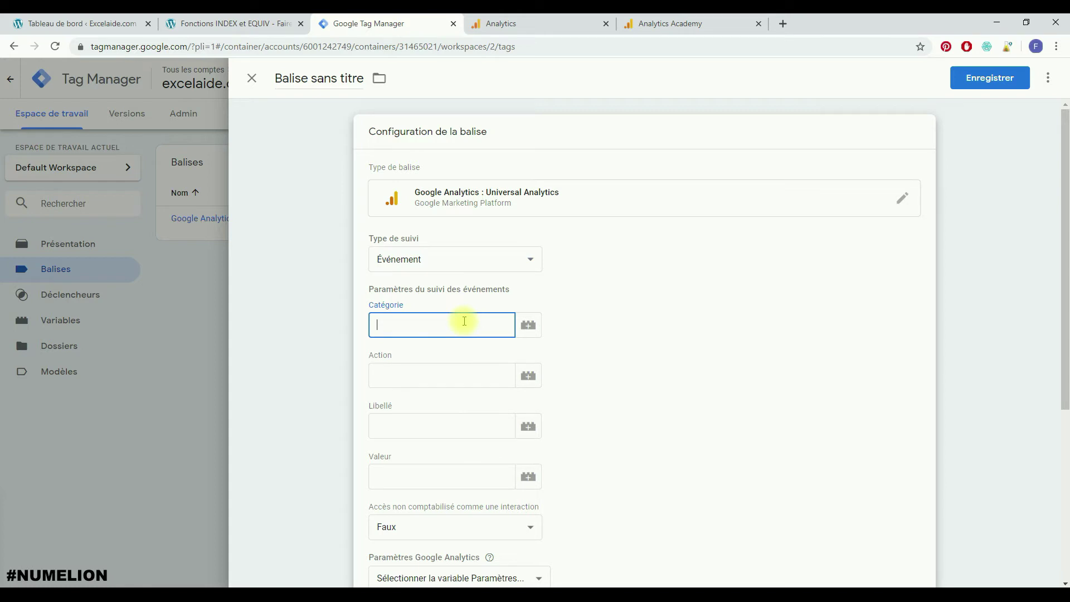
text(clic sur lien externe)
click(440, 375)
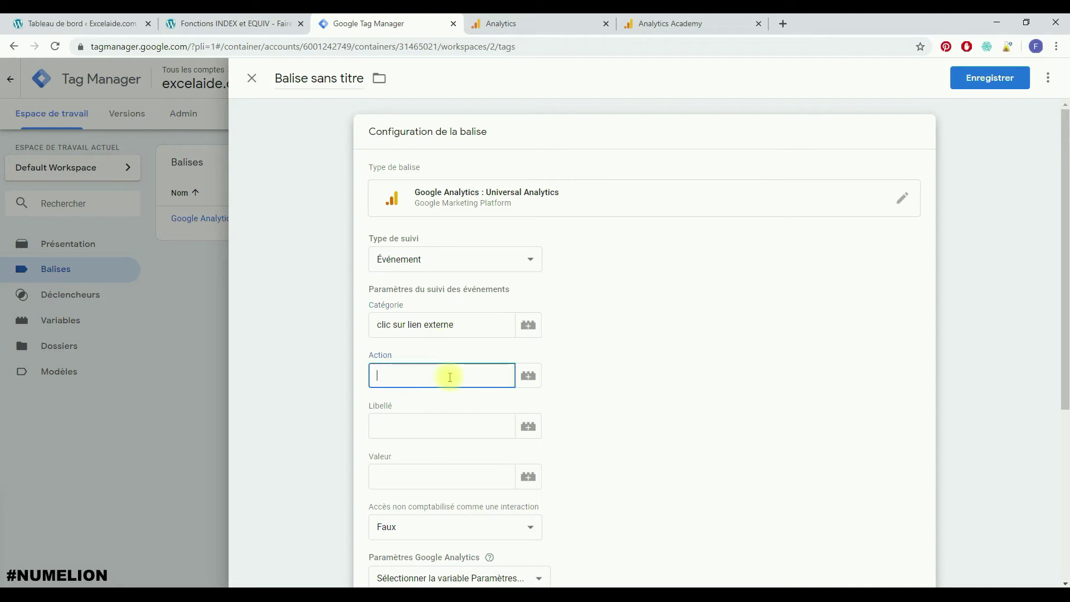
click(529, 375)
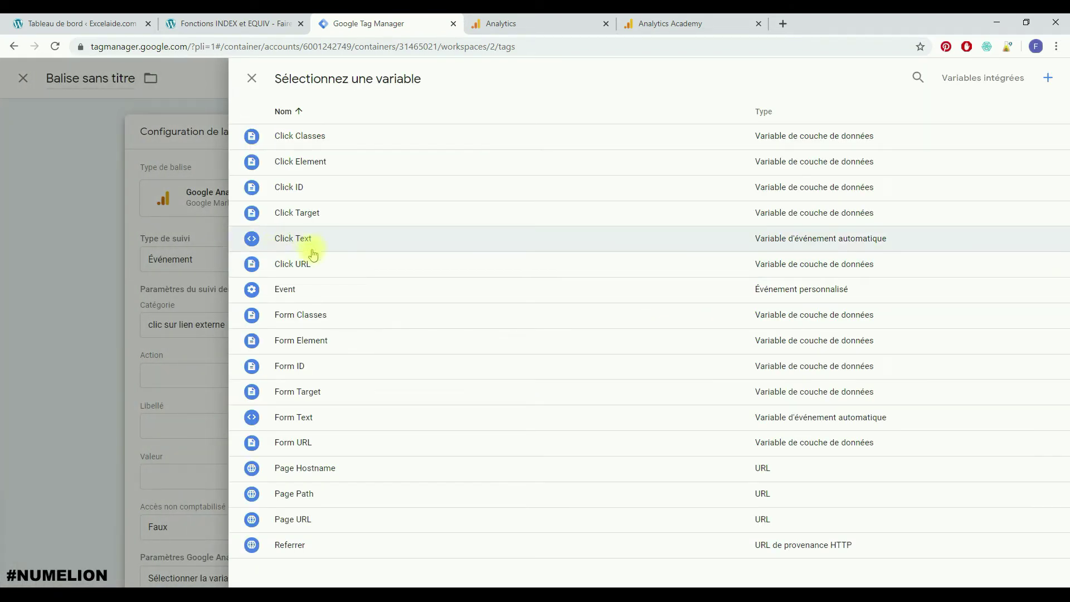
click(255, 266)
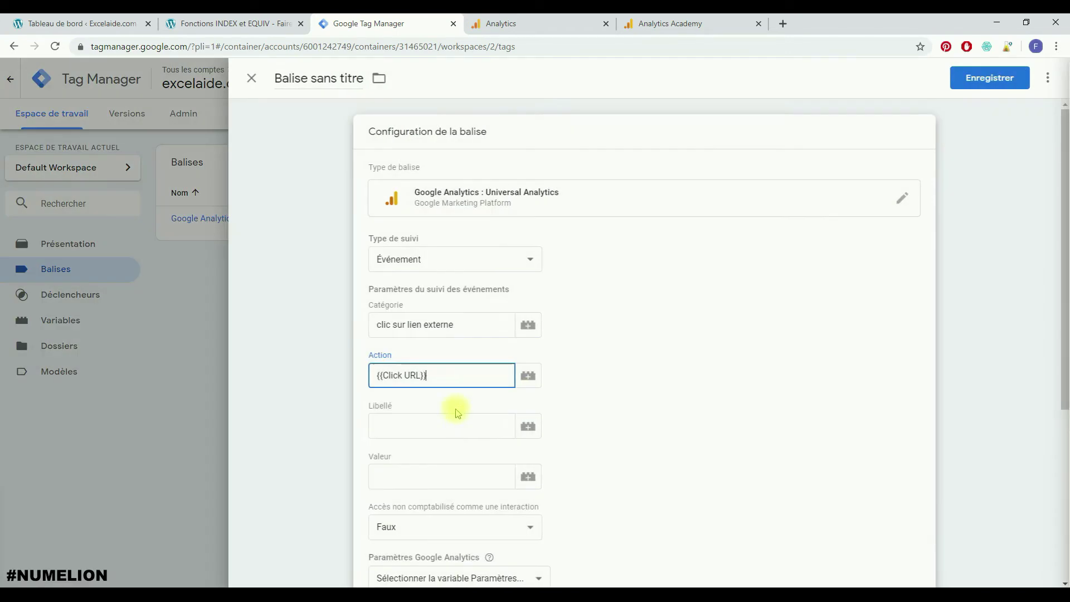
- Set the event's Libellé to the Page URL variable
click(405, 430)
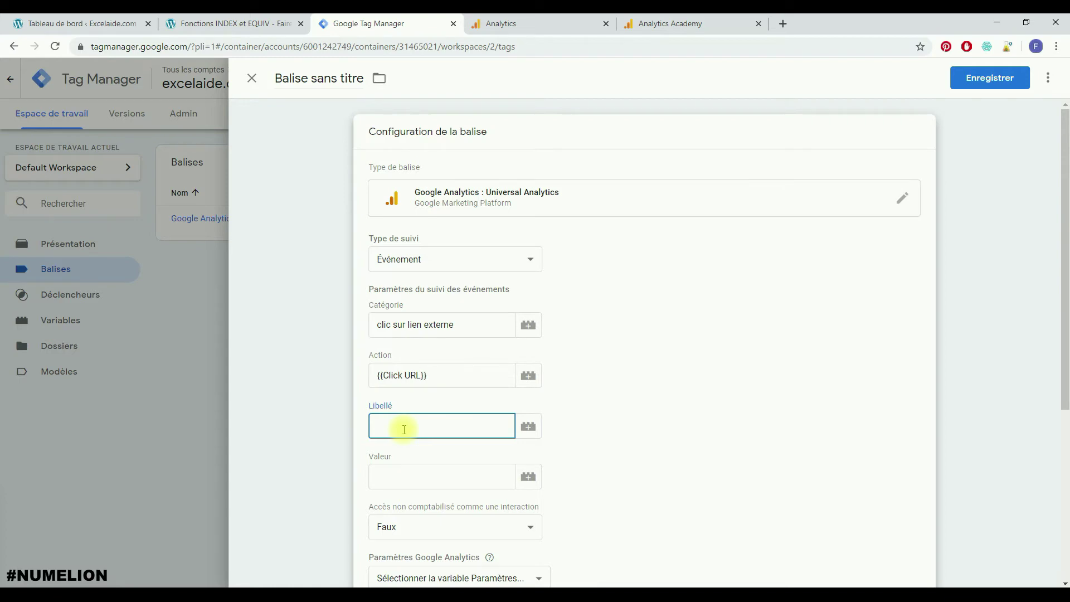
click(529, 426)
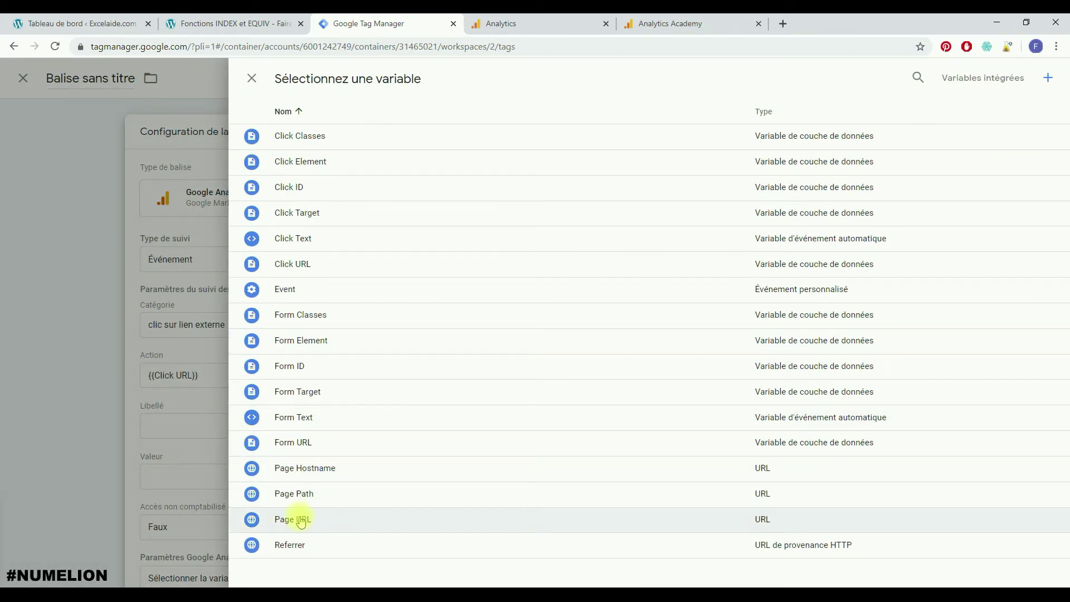
click(300, 520)
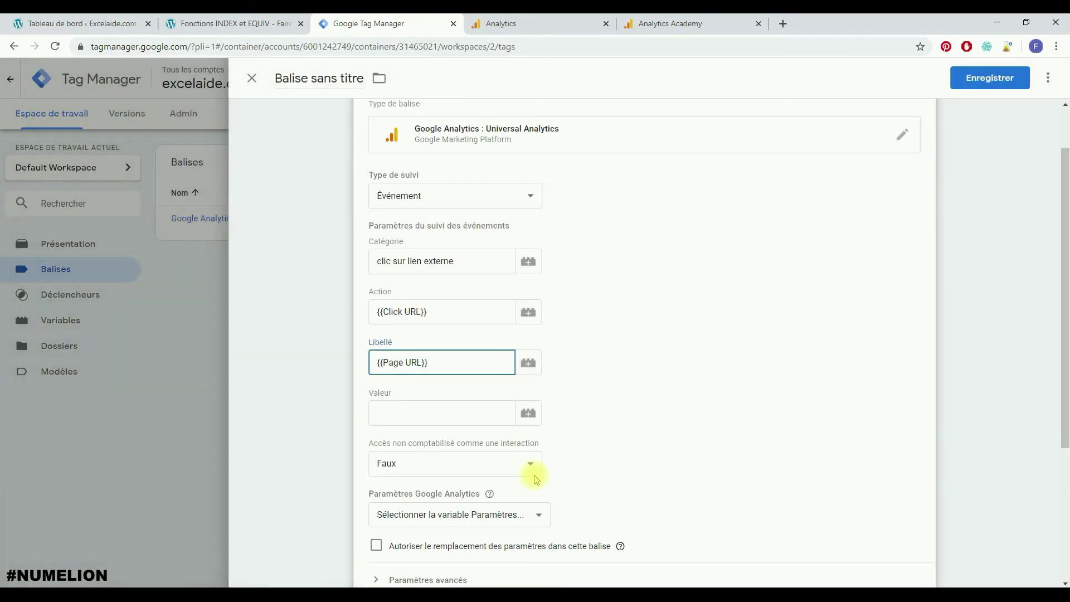
scroll(534, 476, down, 1)
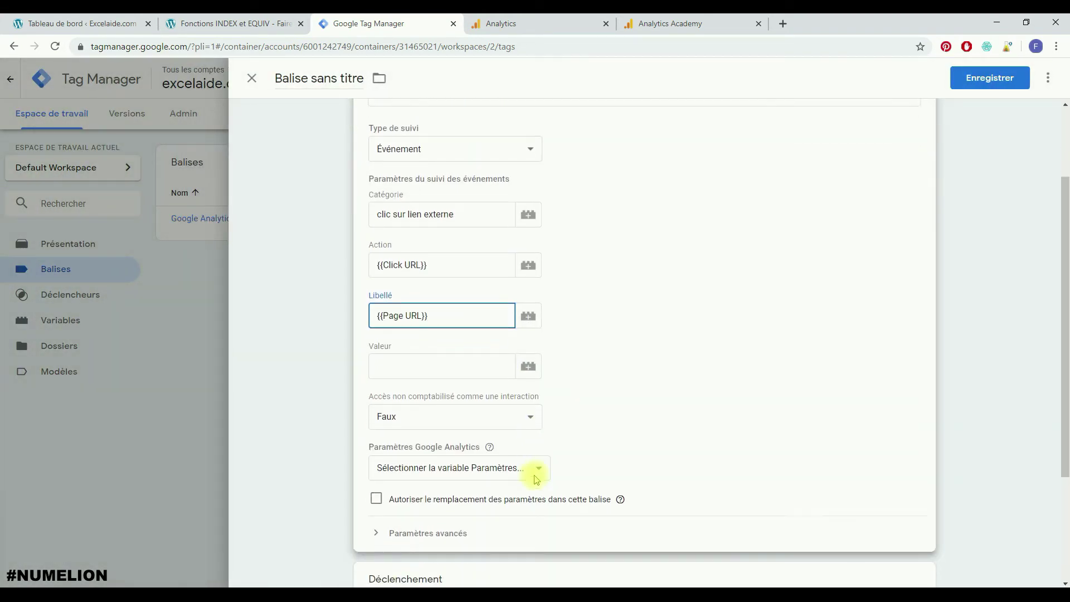
click(516, 400)
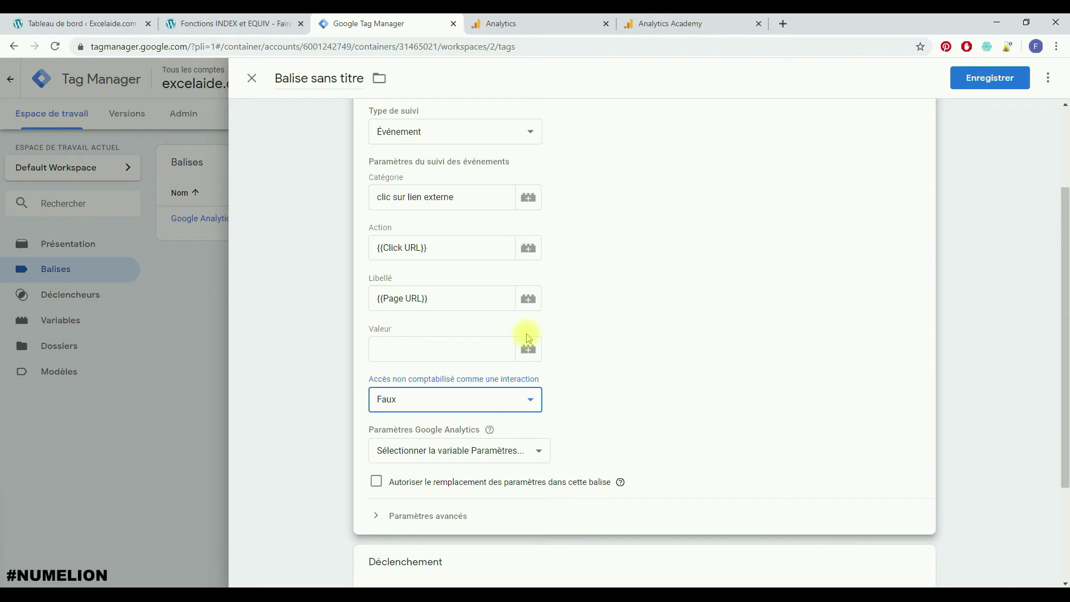
- Allow settings to be overridden in this tag and copy the property's tracking ID from Google Analytics into ID de suivi
click(373, 484)
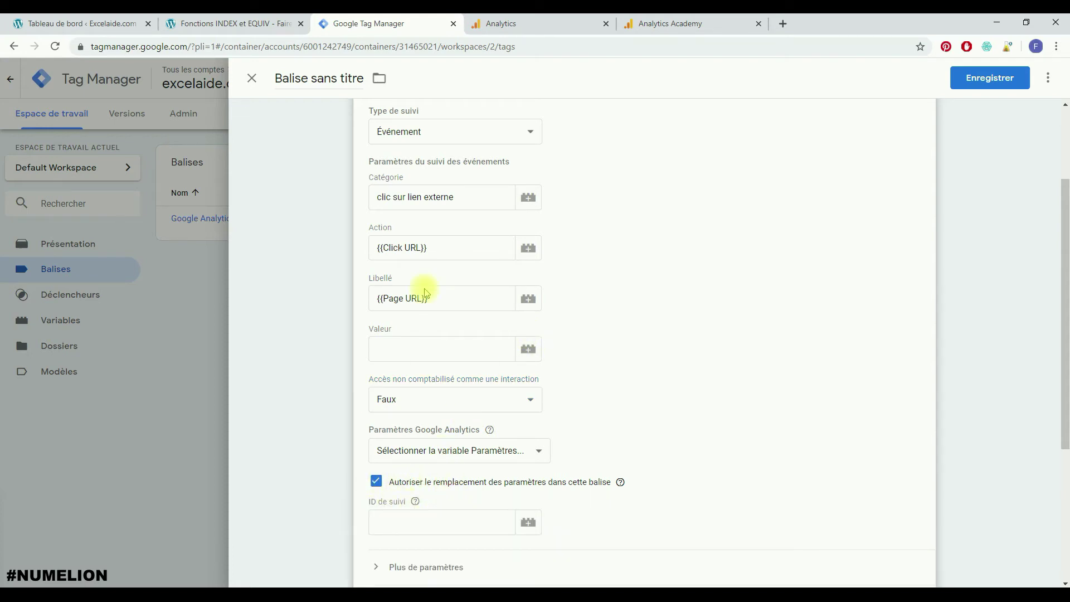
click(542, 27)
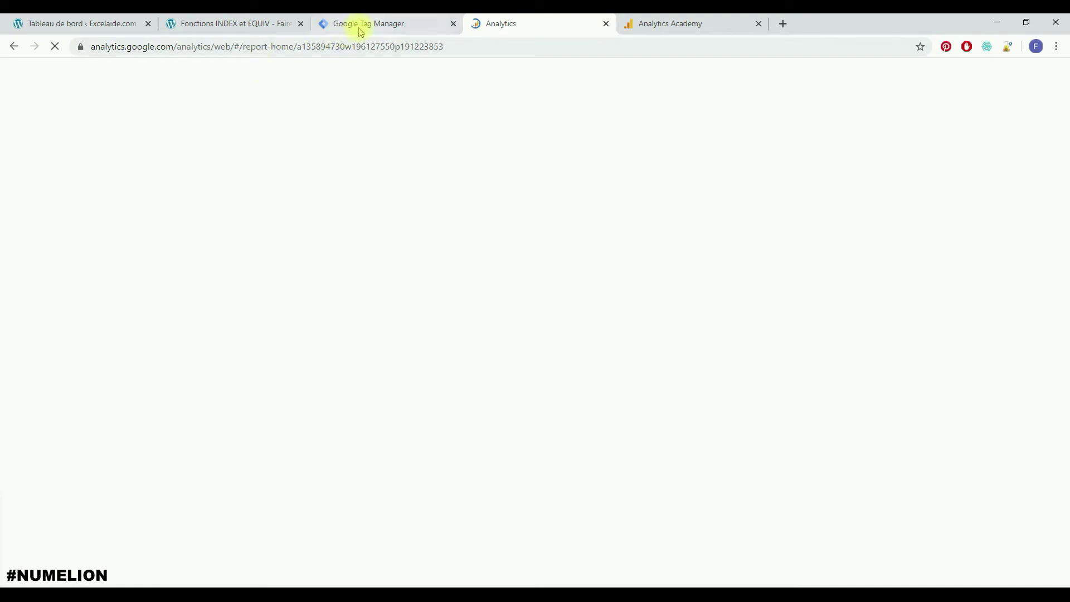
drag(355, 180, 267, 174)
click(277, 182)
drag(360, 180, 261, 180)
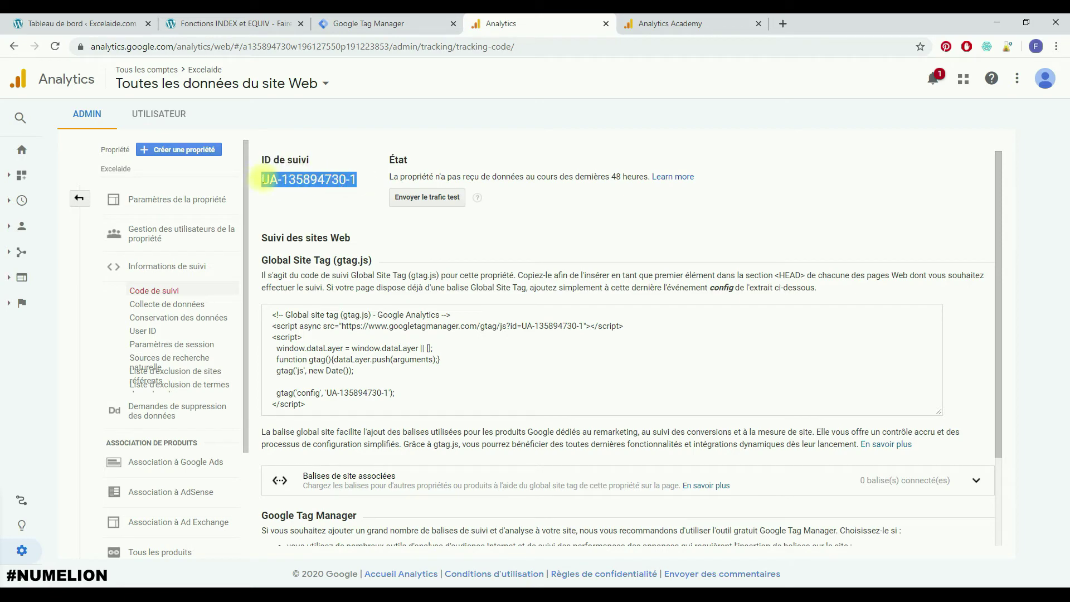
click(386, 21)
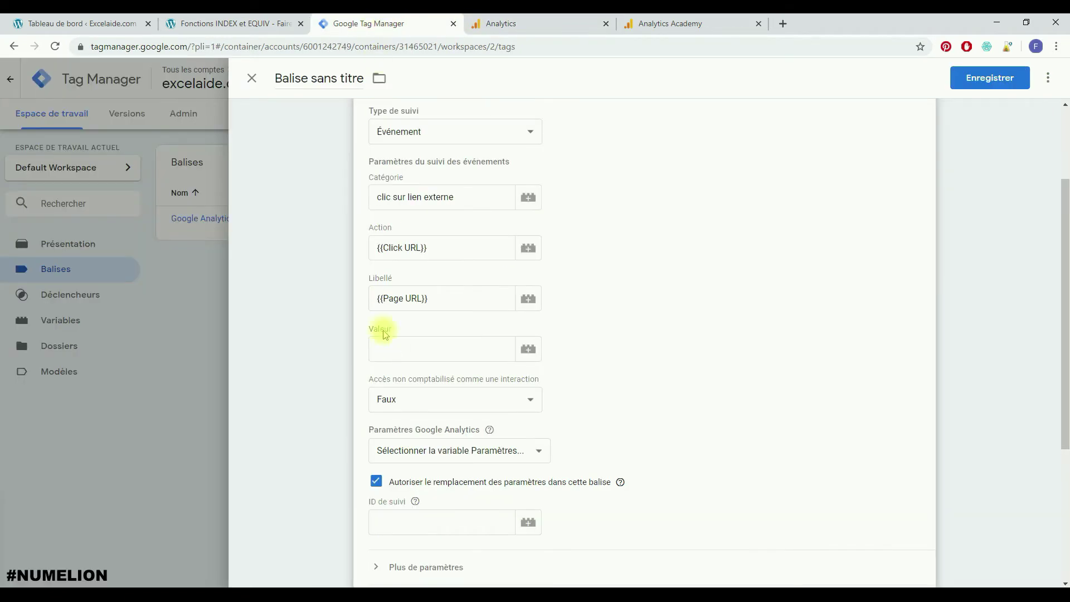
scroll(404, 456, down, 2)
click(398, 411)
key(ctrl+v)
scroll(412, 357, down, 2)
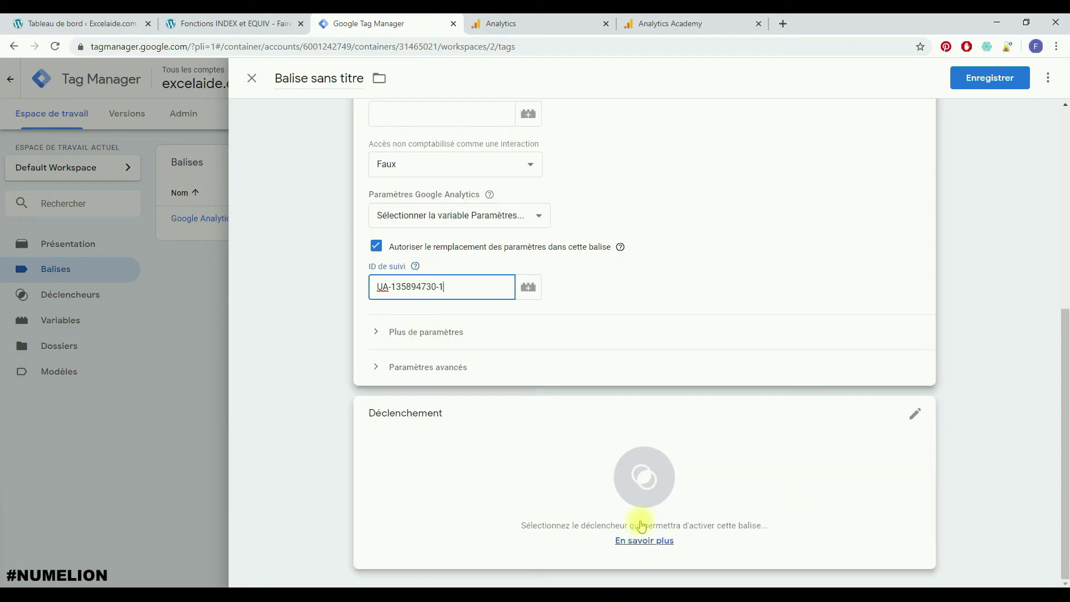
- Add the "Clic sur lien externe" trigger to the new tag as its activation trigger
click(650, 479)
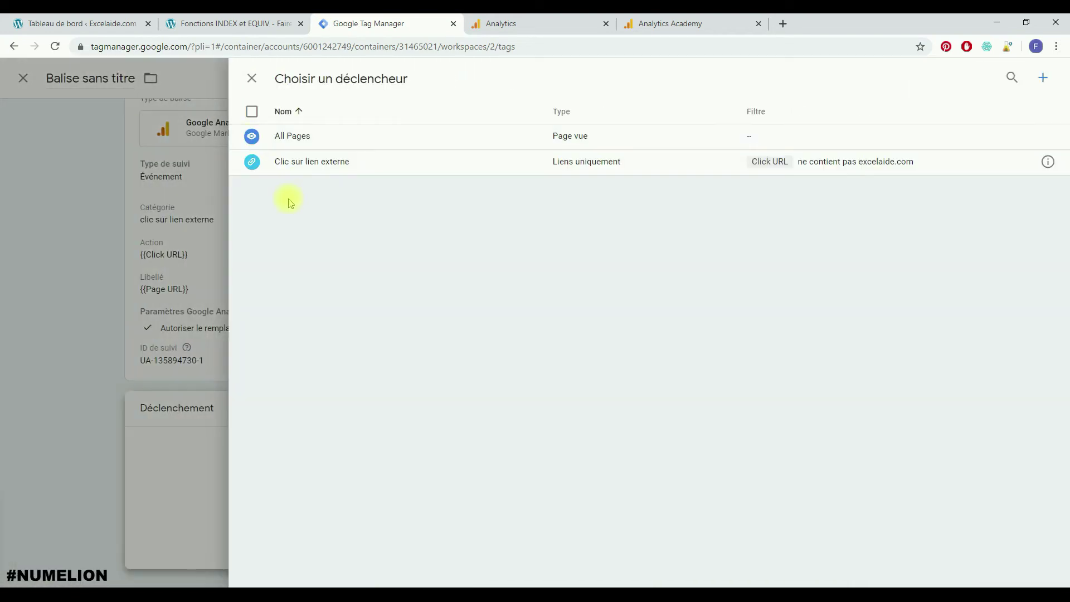
click(252, 162)
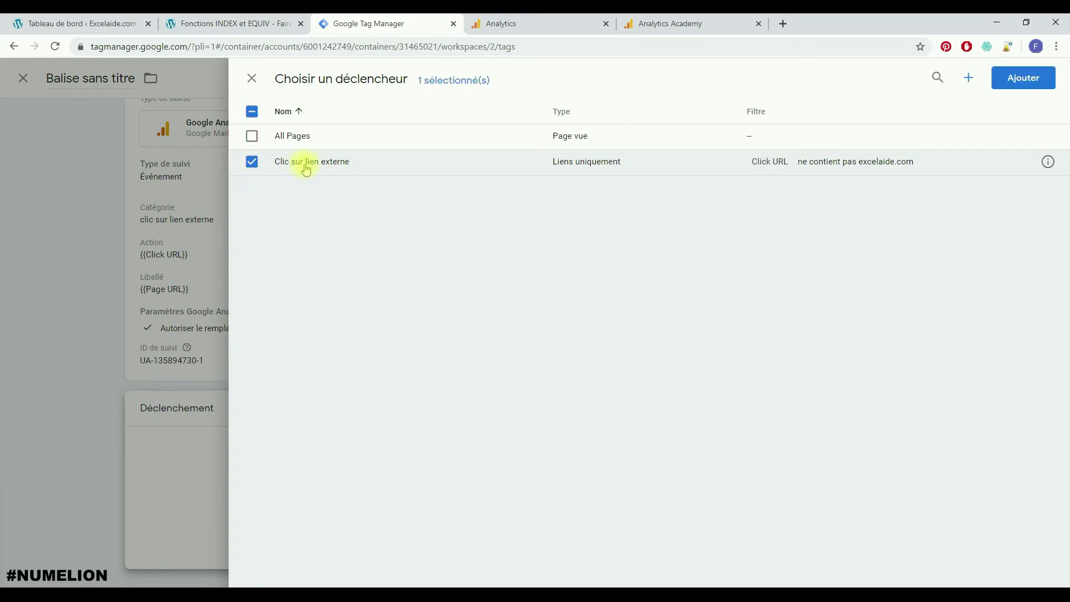
click(1025, 83)
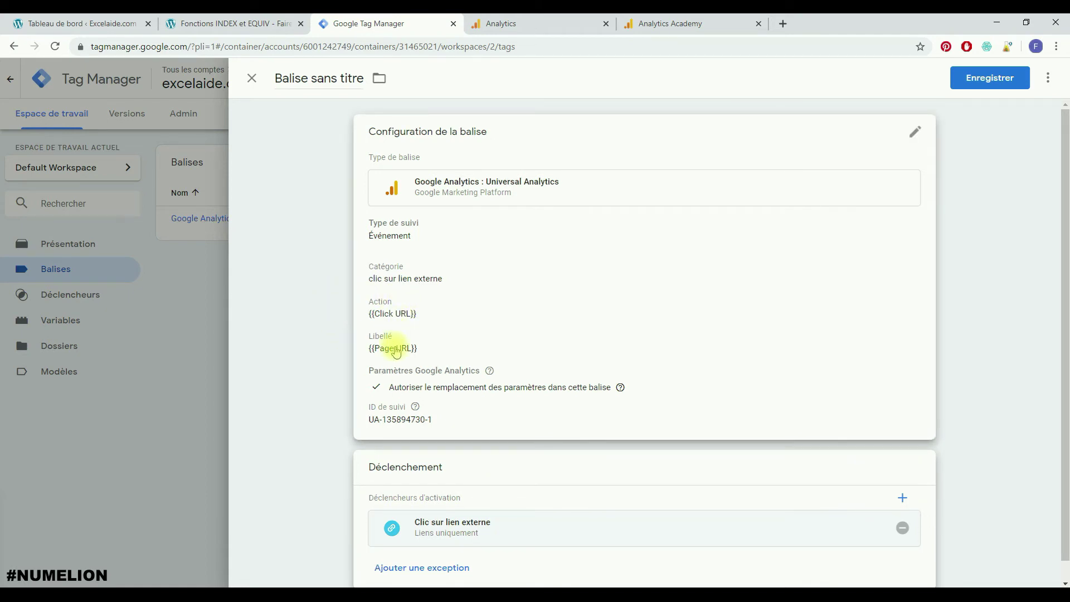
- Name the tag "clic sur lien externe" and save it
scroll(401, 349, down, 1)
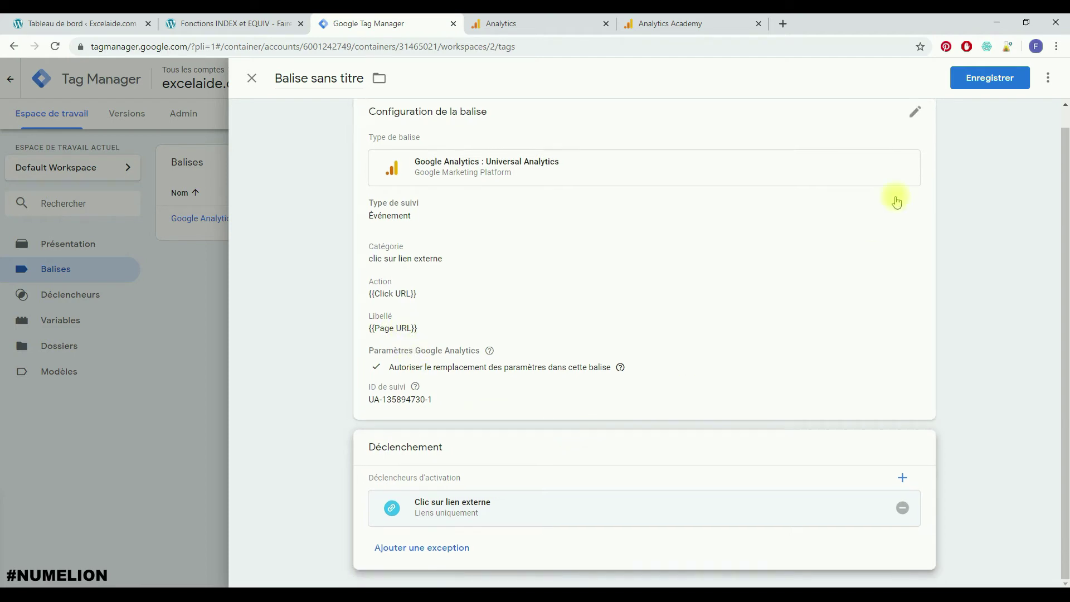
click(316, 73)
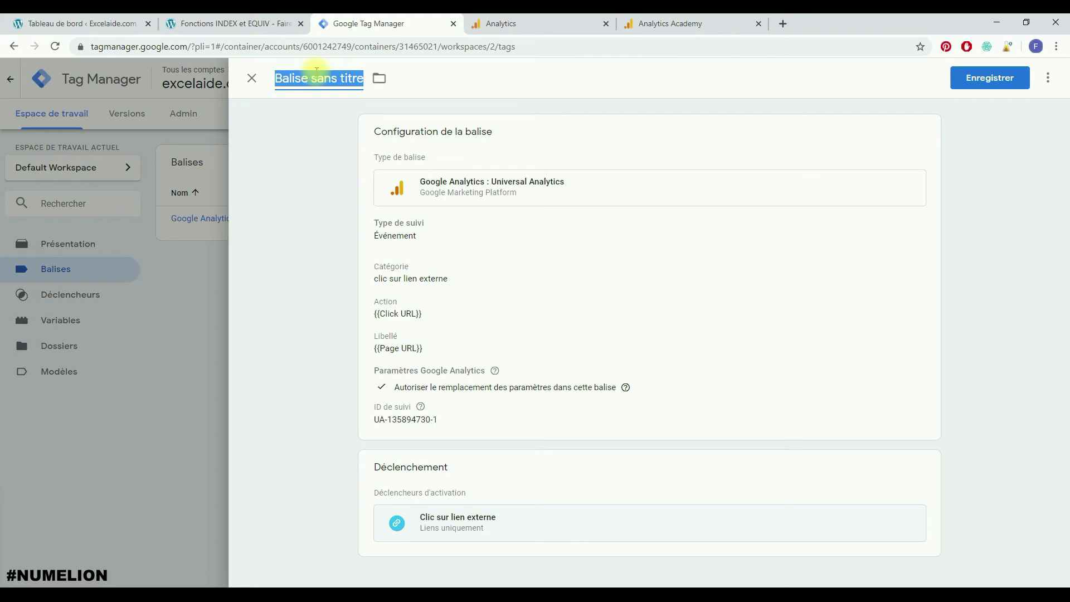
text(clic sur)
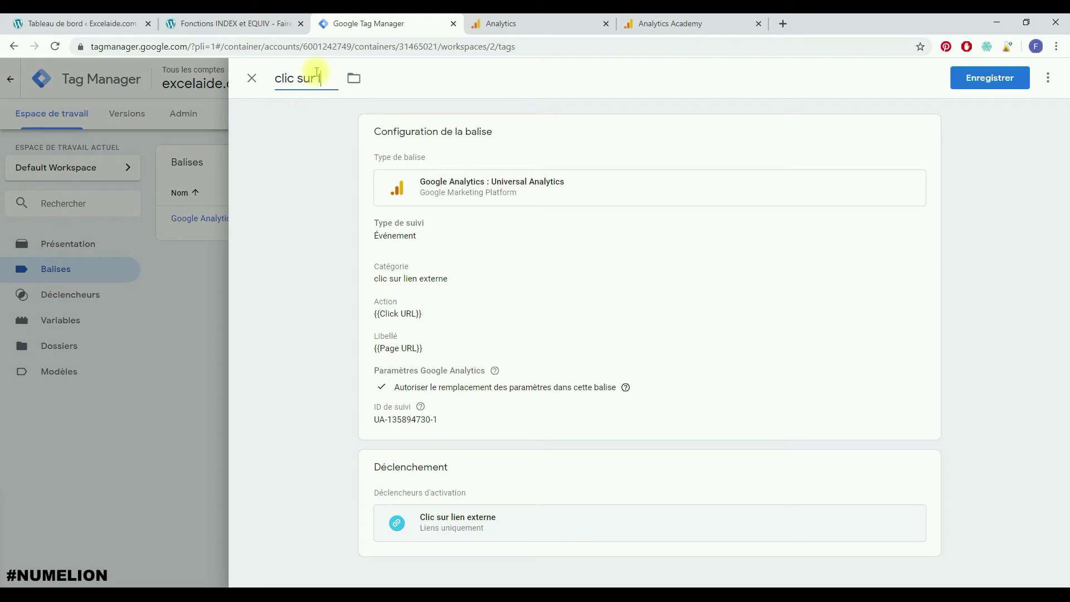
text( lien externe)
click(987, 78)
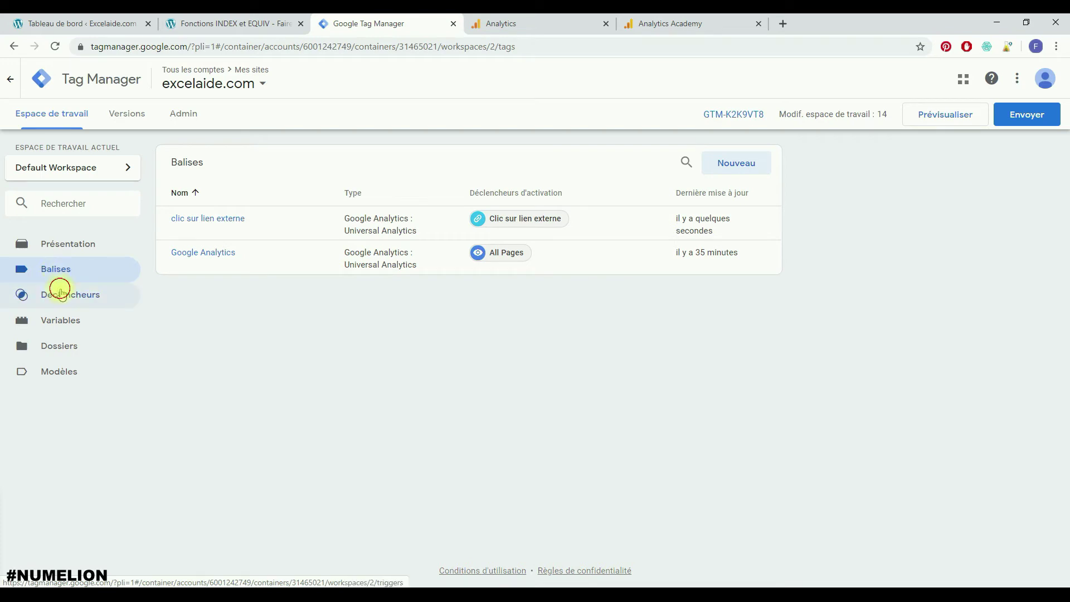
- Review the container's triggers and built-in variables, and return to the list of tags
click(62, 293)
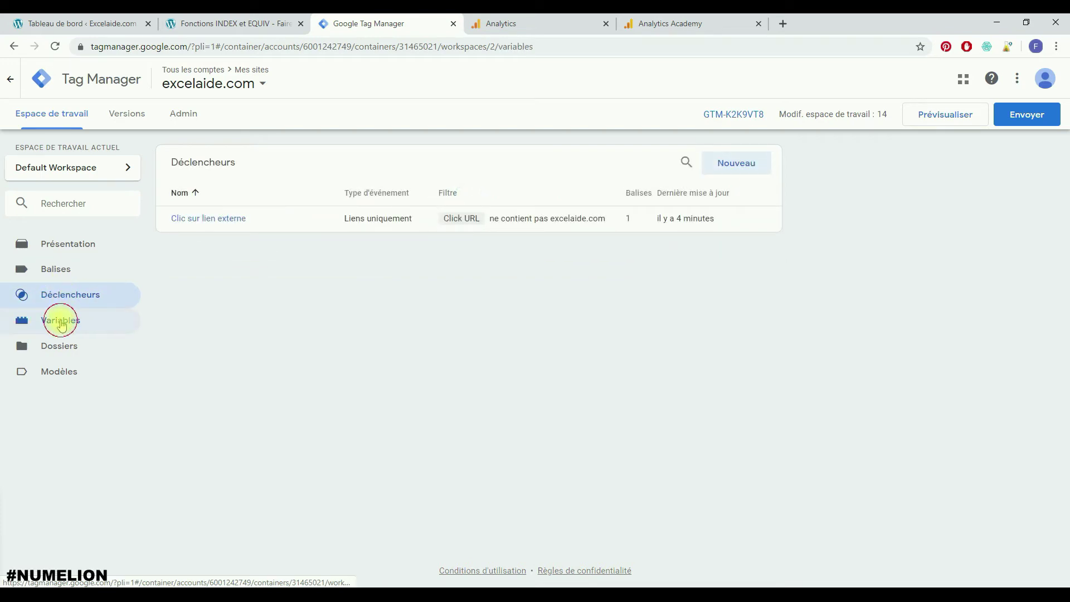
click(61, 319)
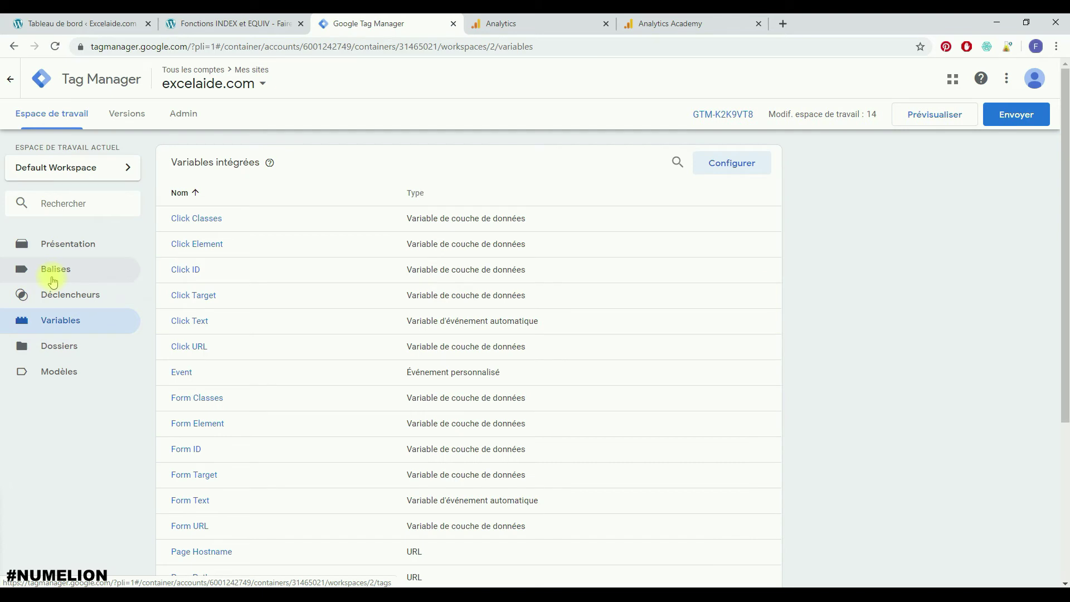
click(53, 278)
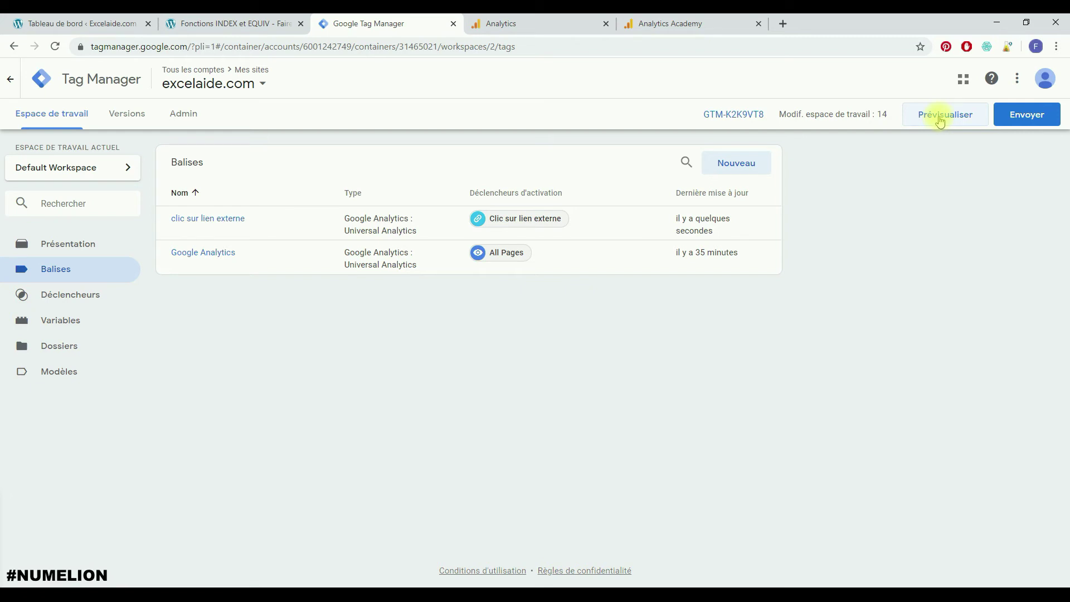
- Start preview mode for the workspace and reload the "Fonctions INDEX et EQUIV" article to load the debug pane
click(939, 117)
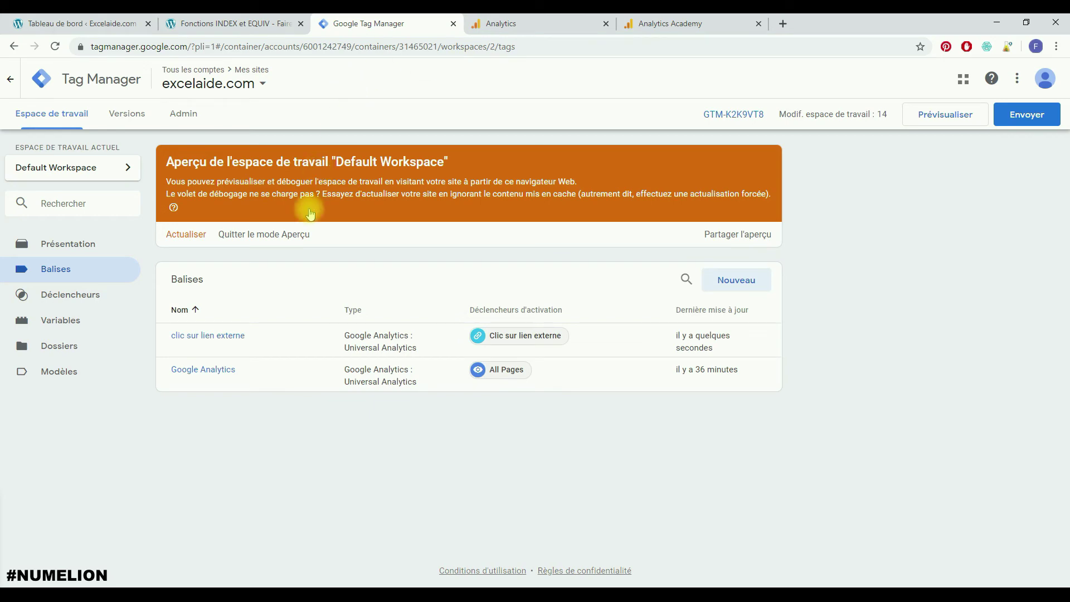
click(229, 23)
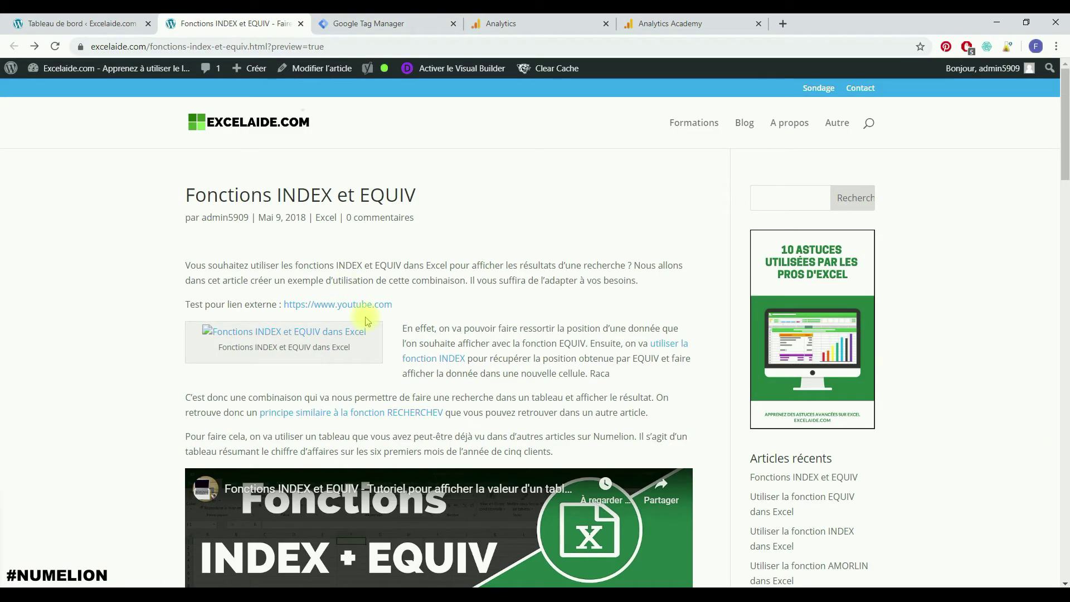
key(F5)
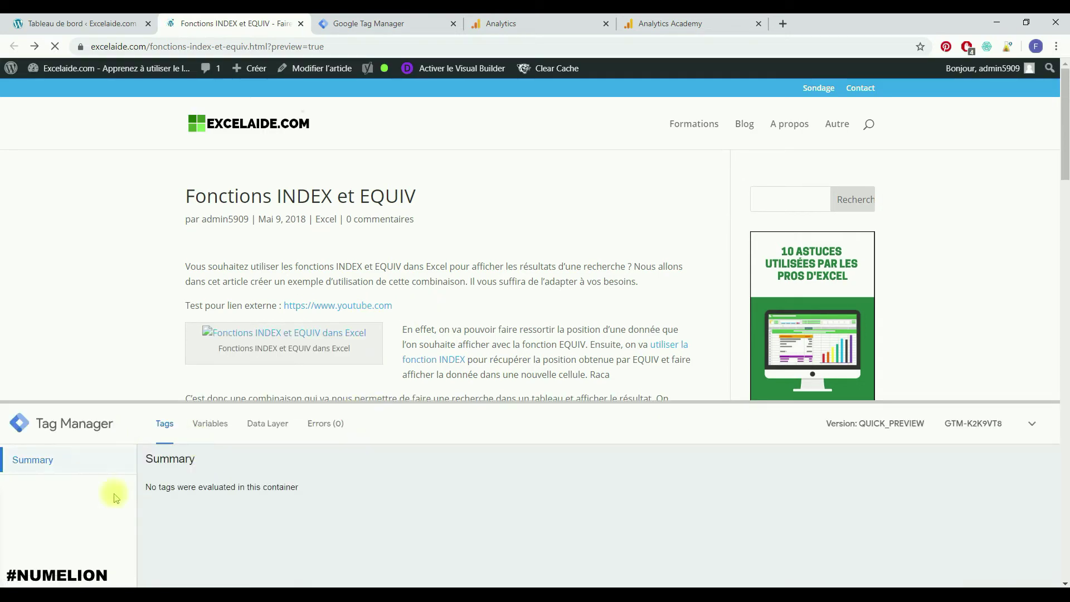
- Examine the Tag Manager debug summary on the article page to see which tags fired and which did not
scroll(283, 488, down, 2)
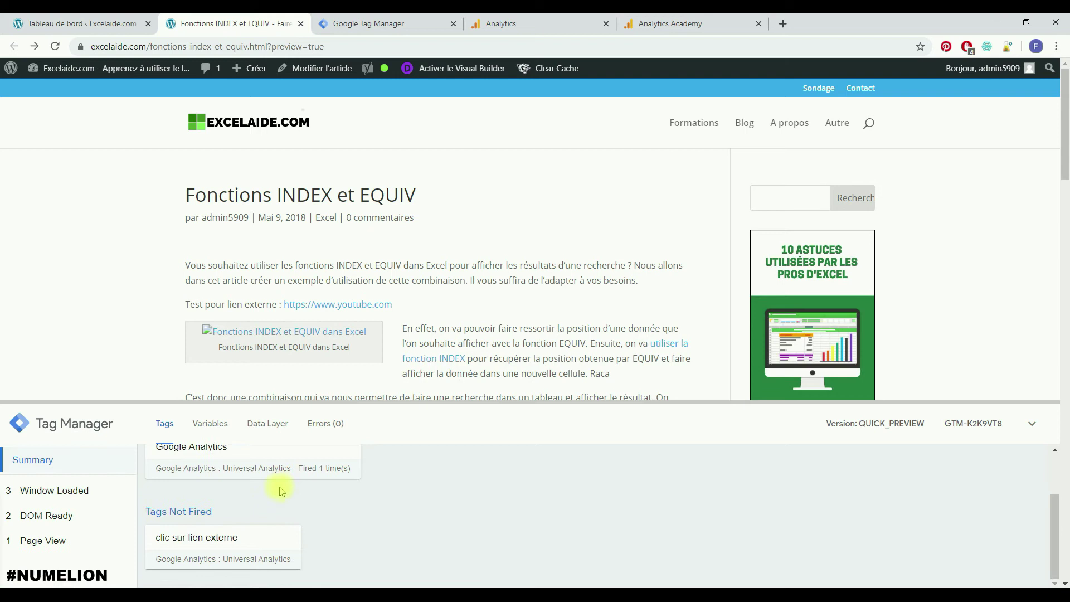
scroll(210, 484, up, 2)
scroll(184, 473, down, 1)
scroll(184, 472, down, 1)
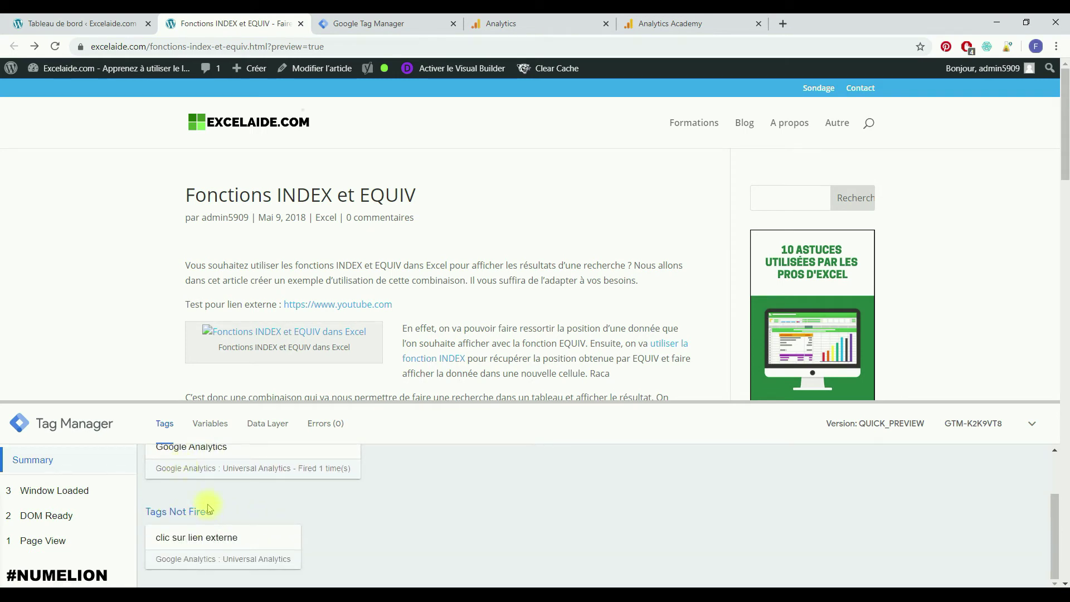
scroll(209, 508, up, 2)
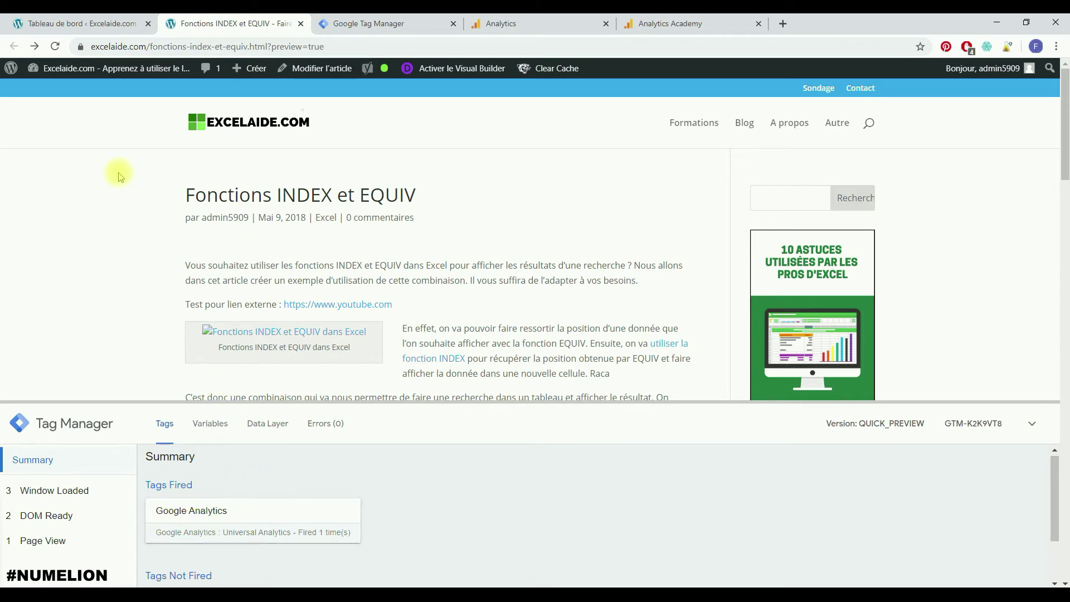
scroll(245, 426, down, 3)
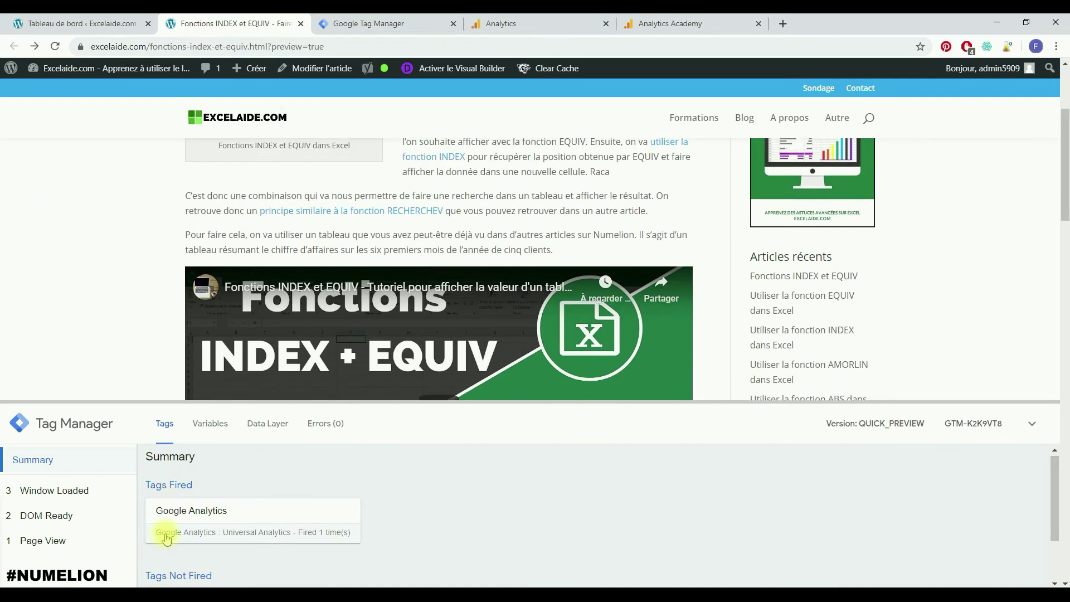
scroll(167, 540, down, 5)
scroll(234, 583, up, 2)
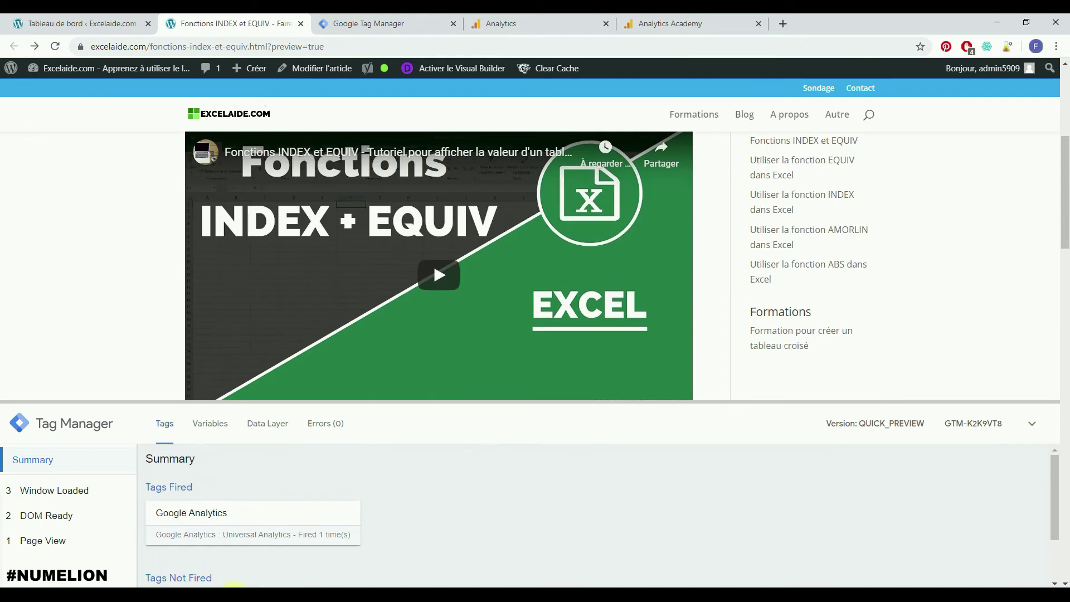
scroll(196, 568, down, 2)
scroll(195, 540, up, 2)
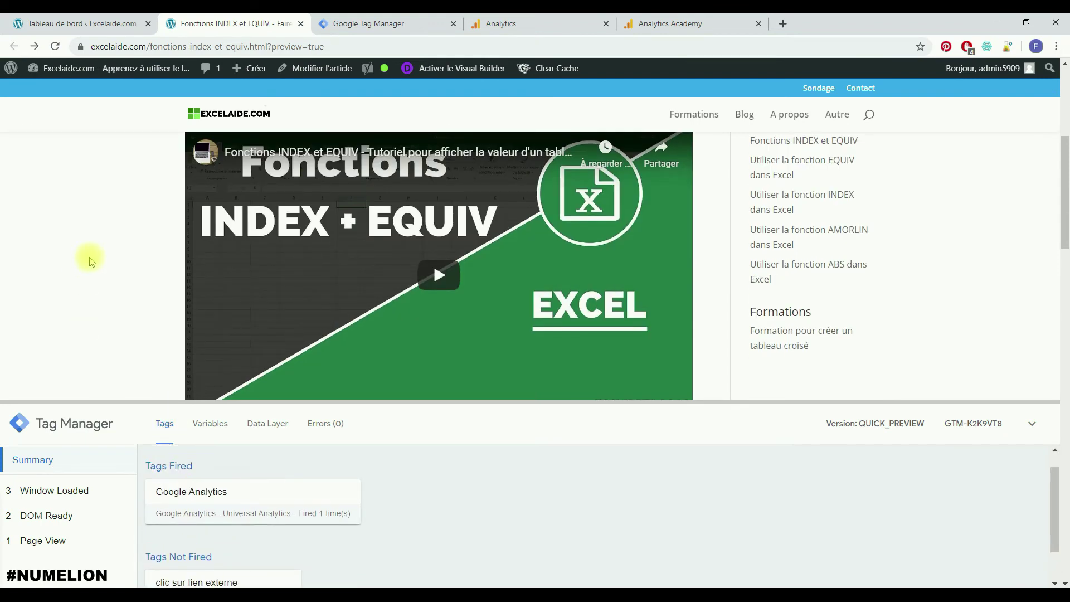
scroll(100, 262, up, 4)
scroll(109, 270, up, 2)
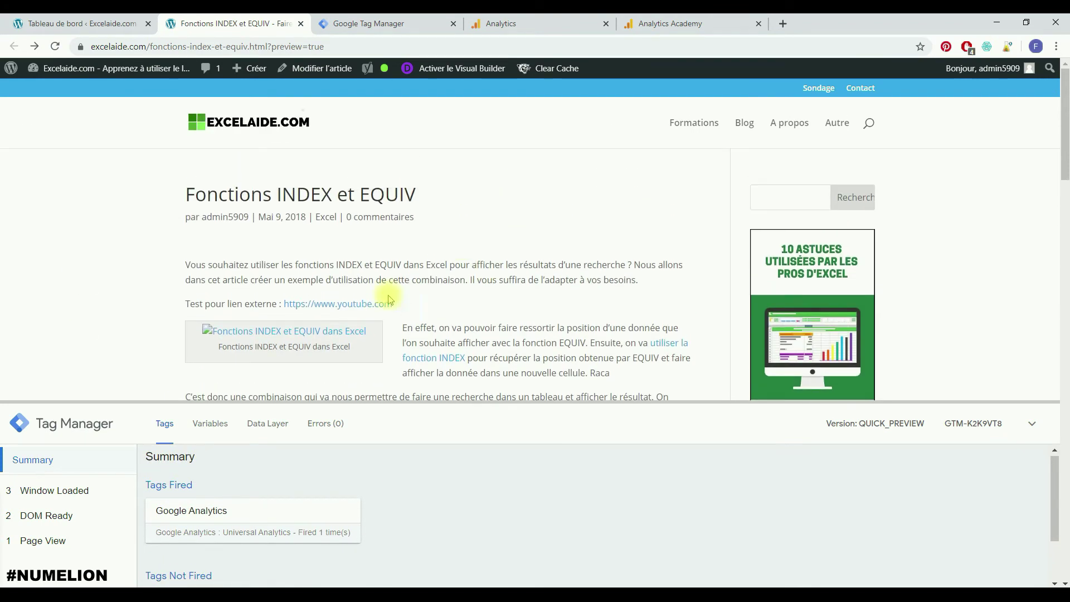
click(355, 304)
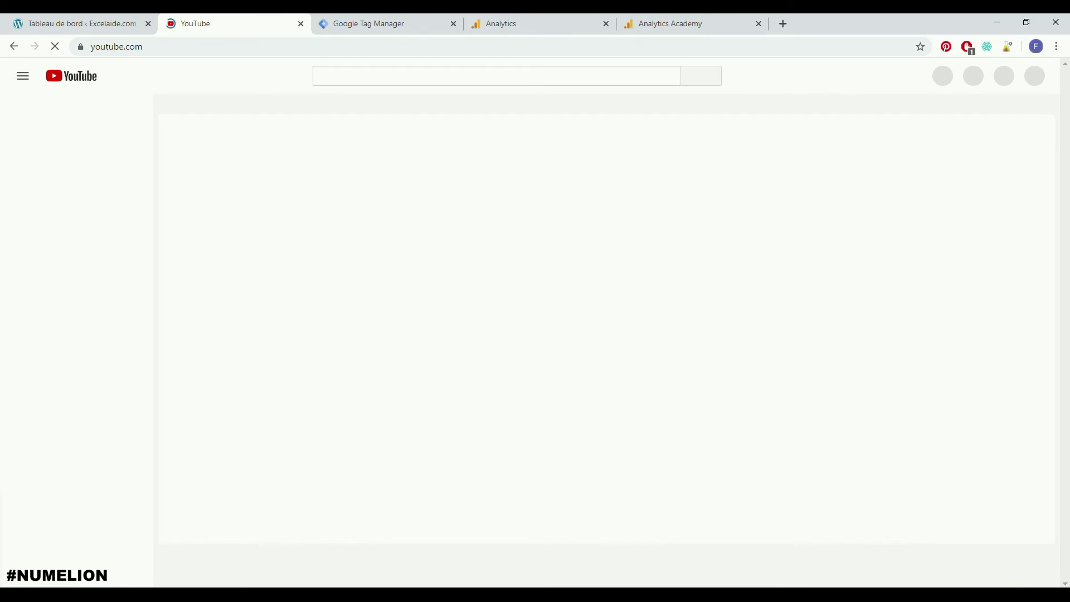
click(331, 23)
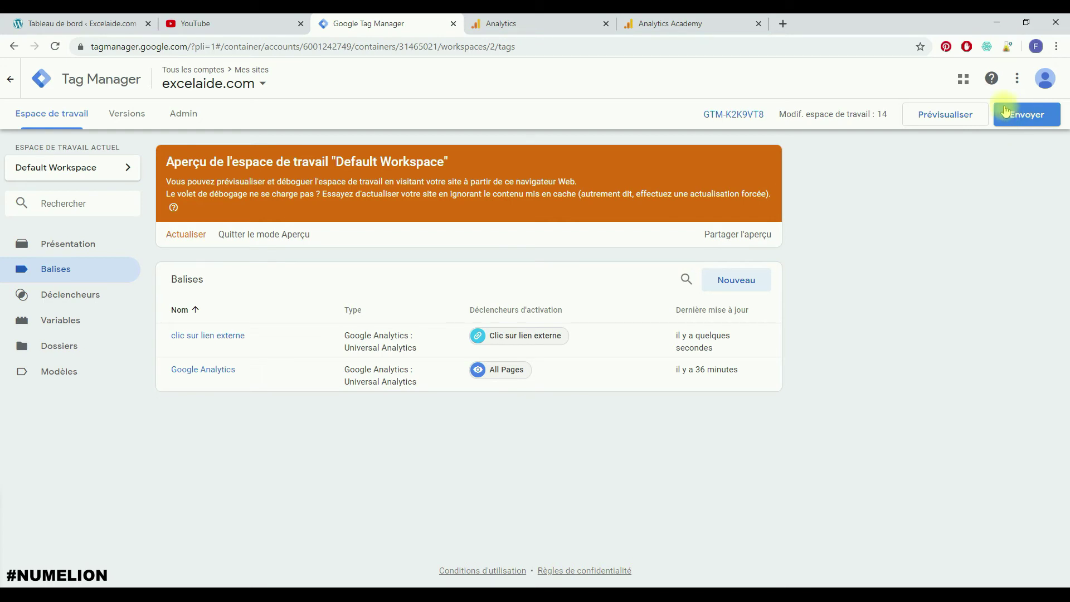
click(234, 23)
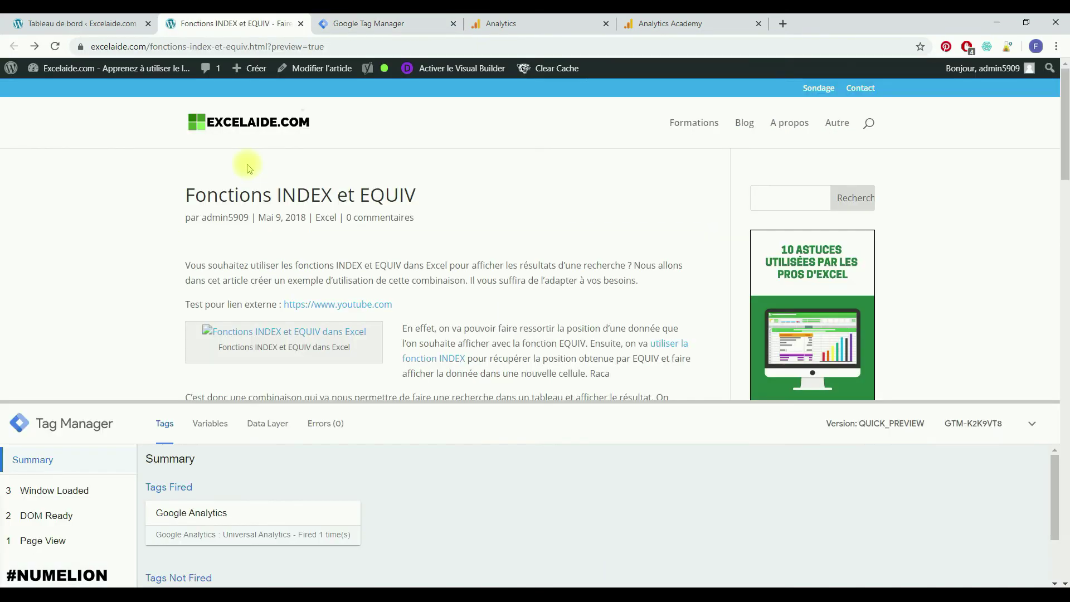
scroll(323, 482, down, 1)
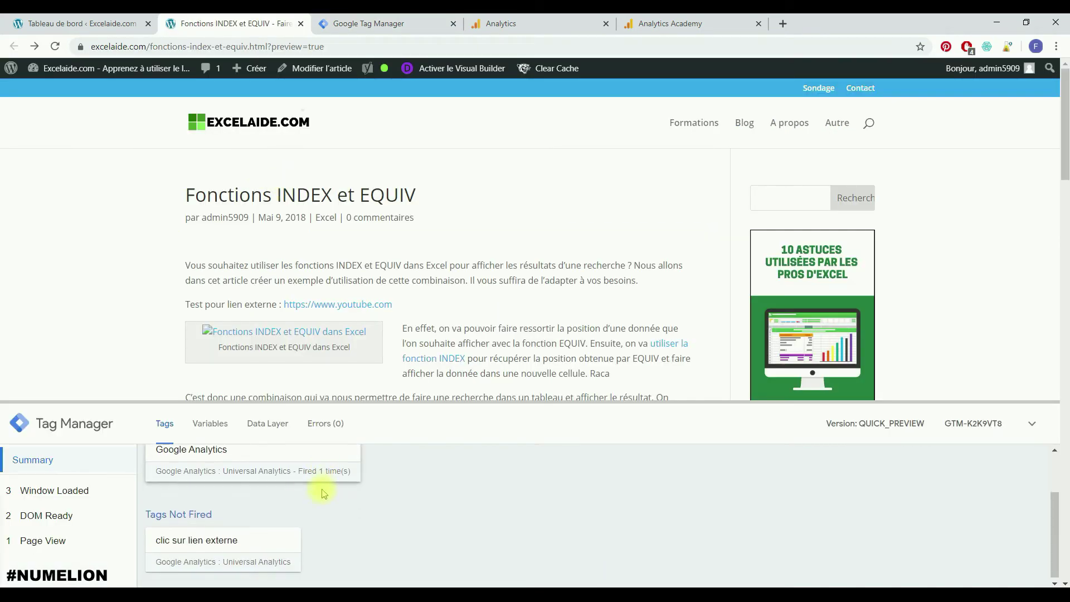
scroll(211, 525, up, 1)
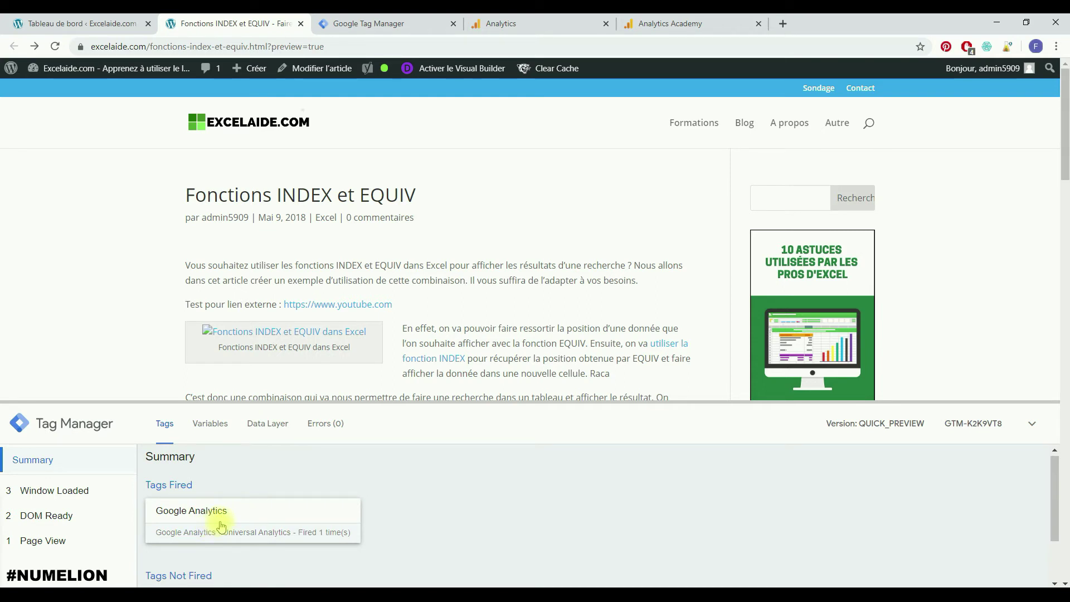
- Submit the workspace changes in Tag Manager as a version named "Version 2" and publish it to the Live environment
click(367, 28)
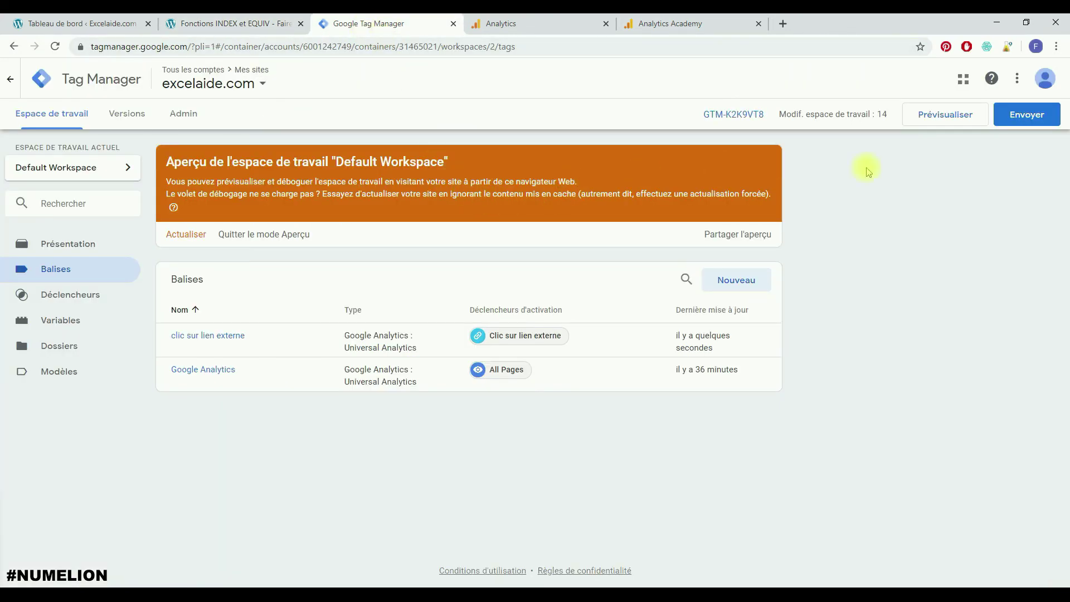
click(1000, 126)
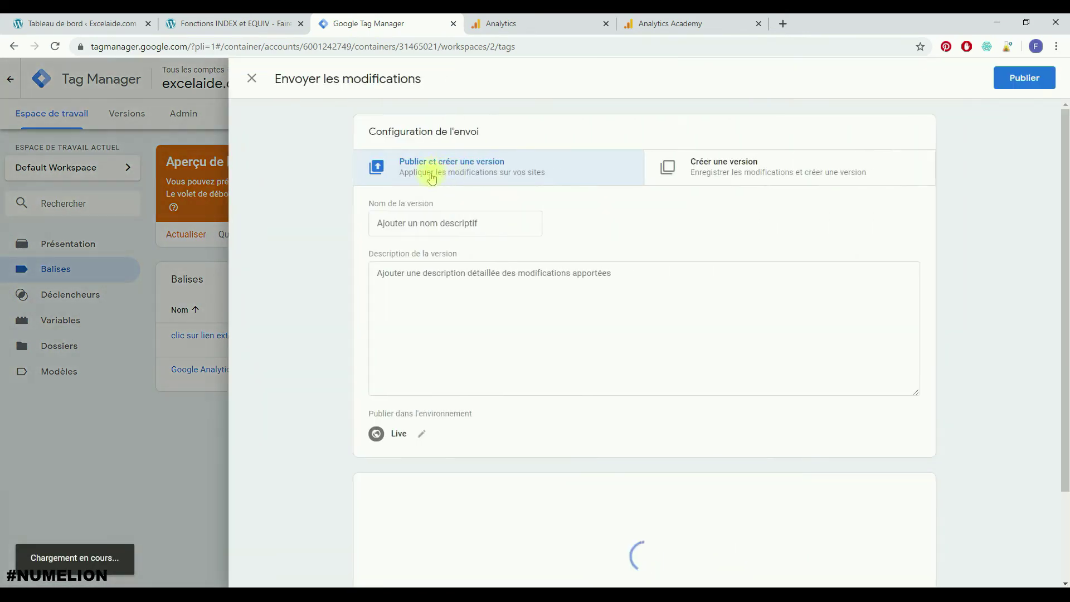
click(434, 214)
text(Version 2)
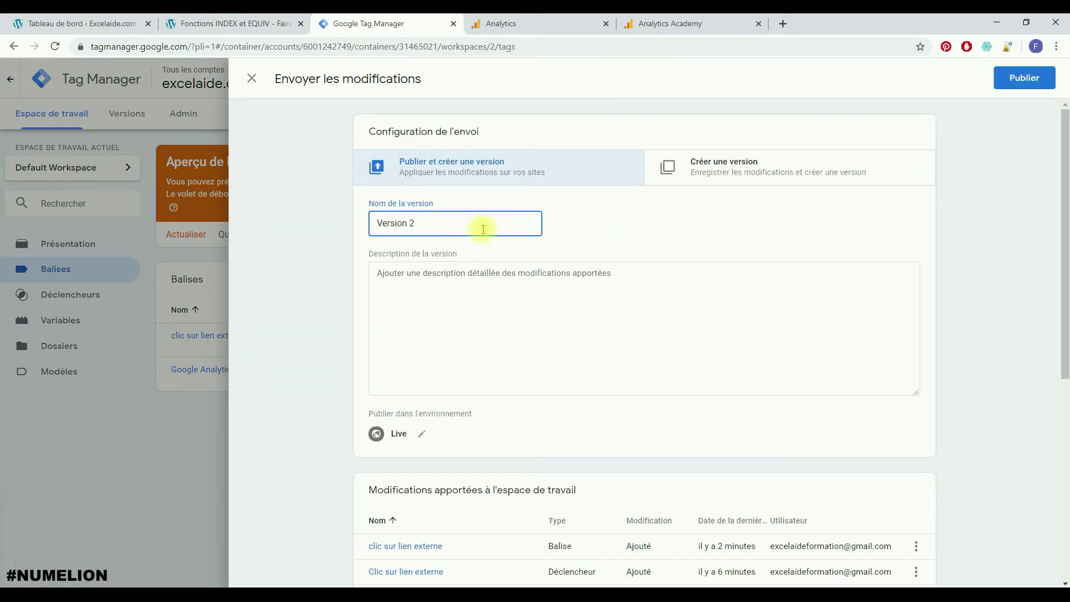
scroll(483, 229, down, 1)
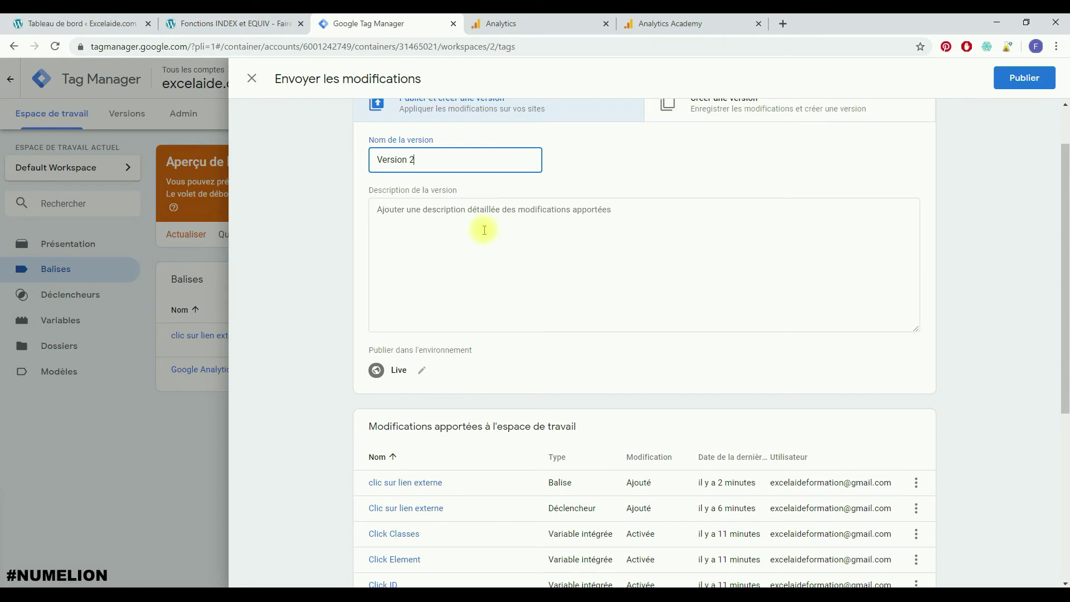
scroll(485, 230, down, 2)
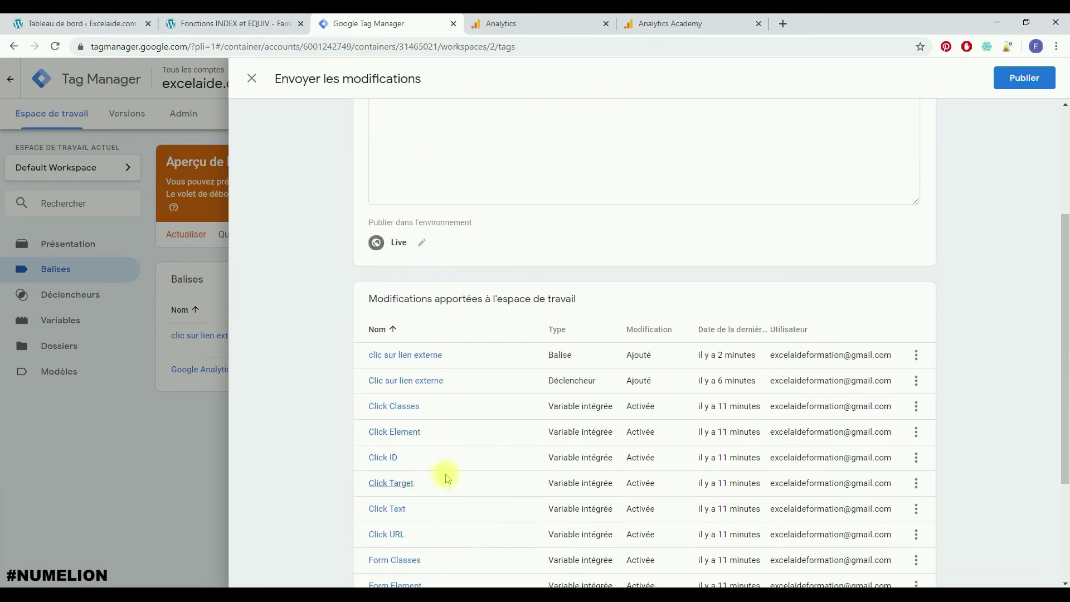
scroll(446, 483, down, 3)
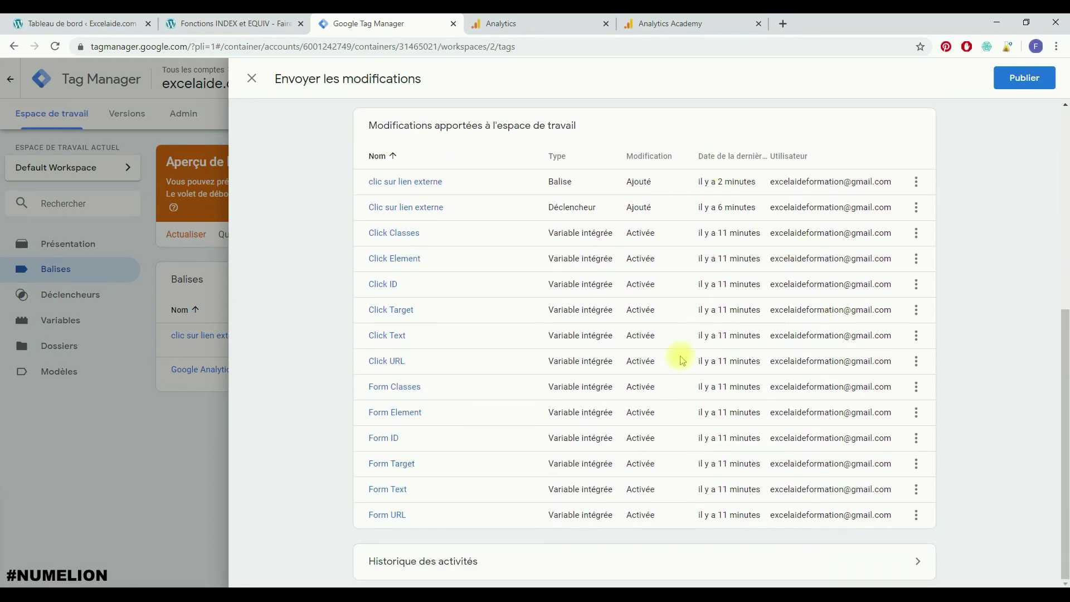
scroll(662, 343, up, 6)
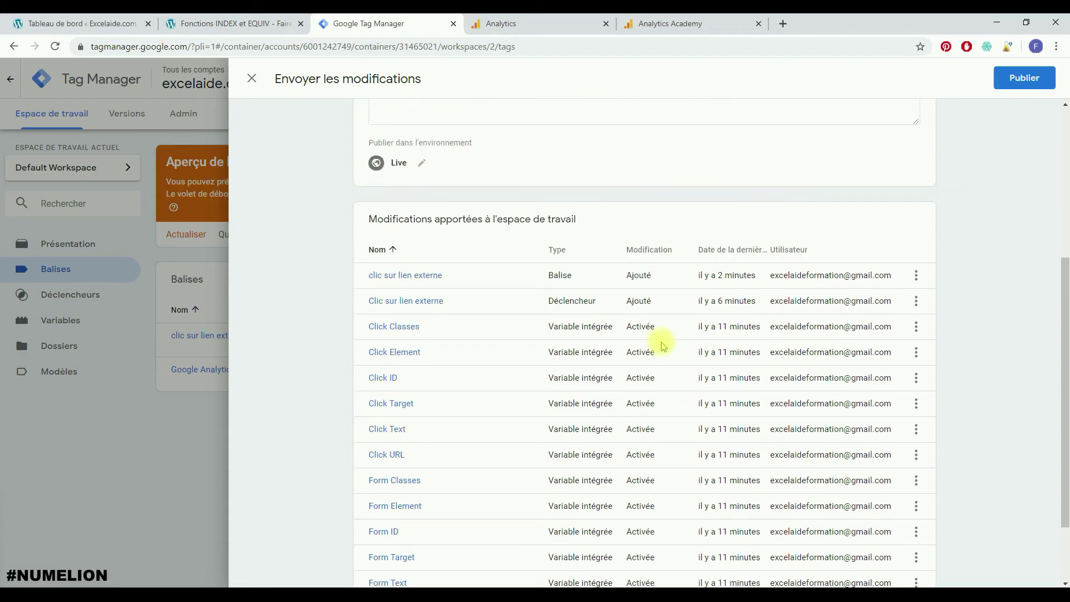
click(1023, 78)
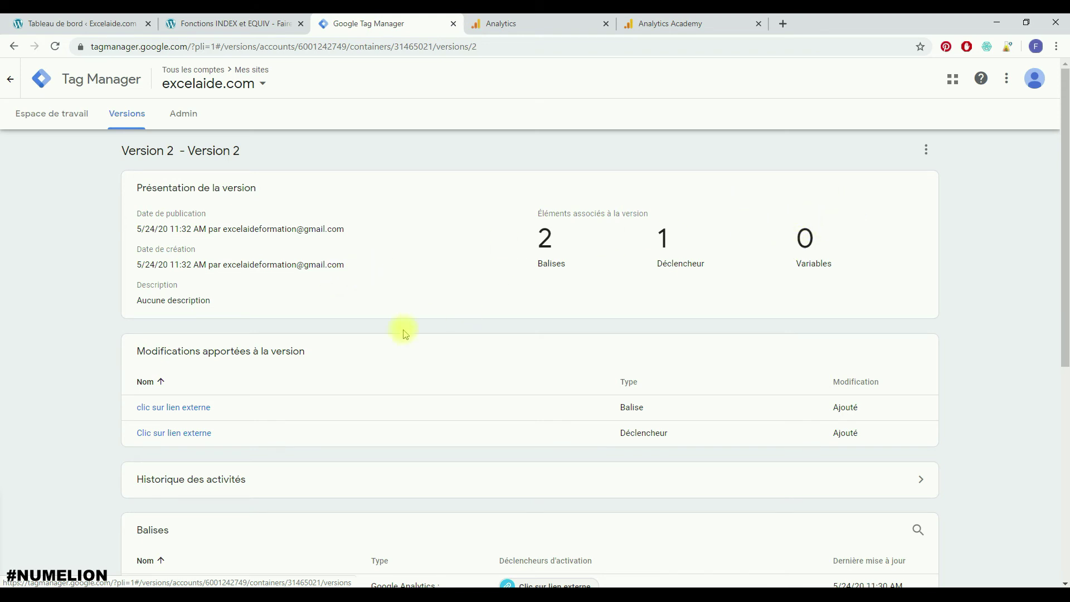
- Return to the container's workspace overview and quit preview mode, confirming the exit
click(58, 114)
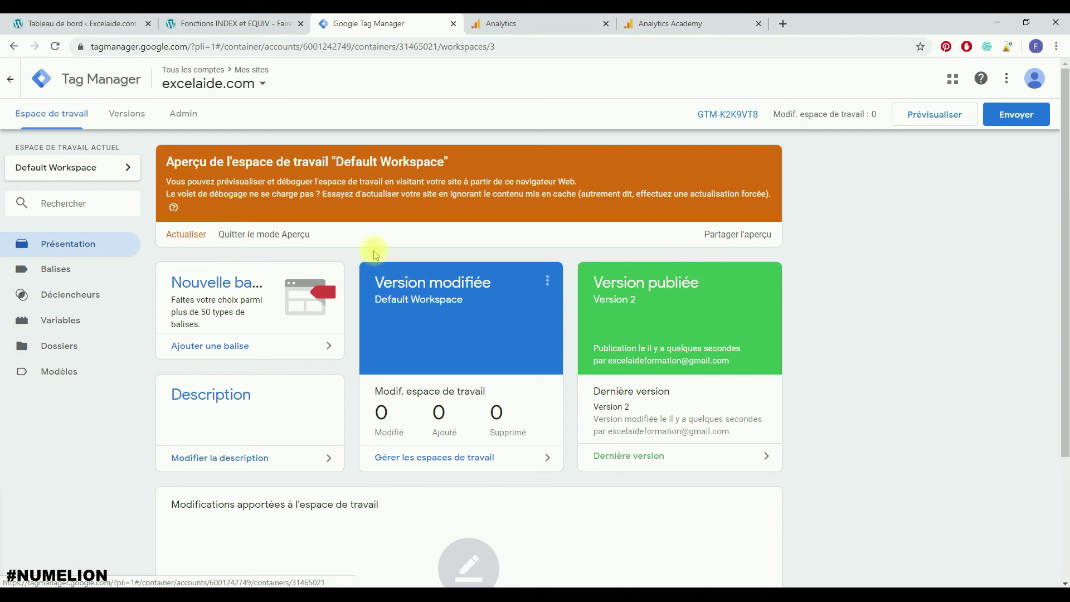
click(286, 234)
click(633, 209)
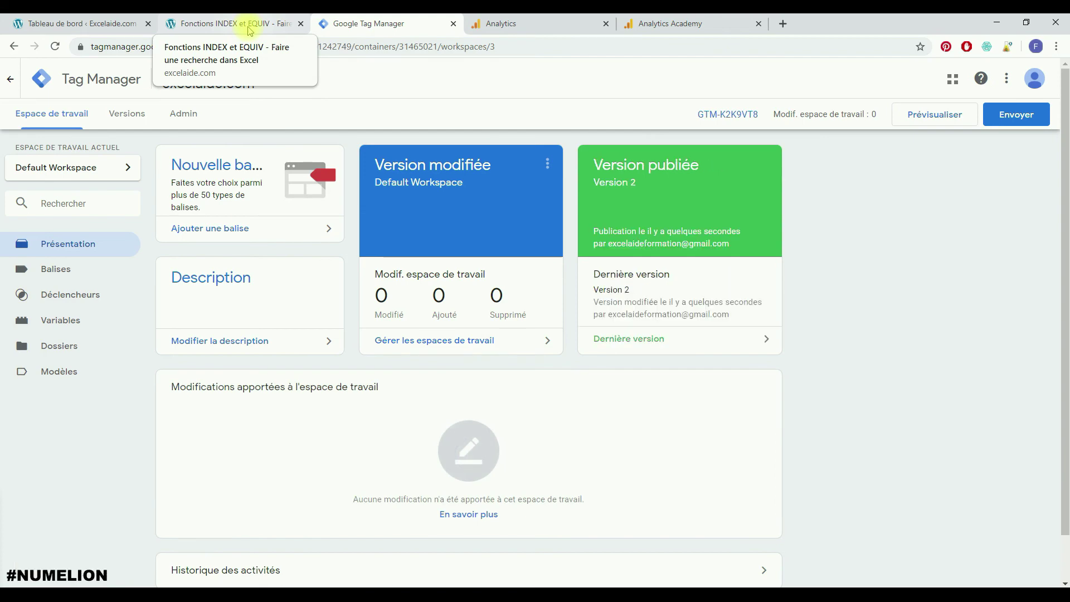
click(249, 30)
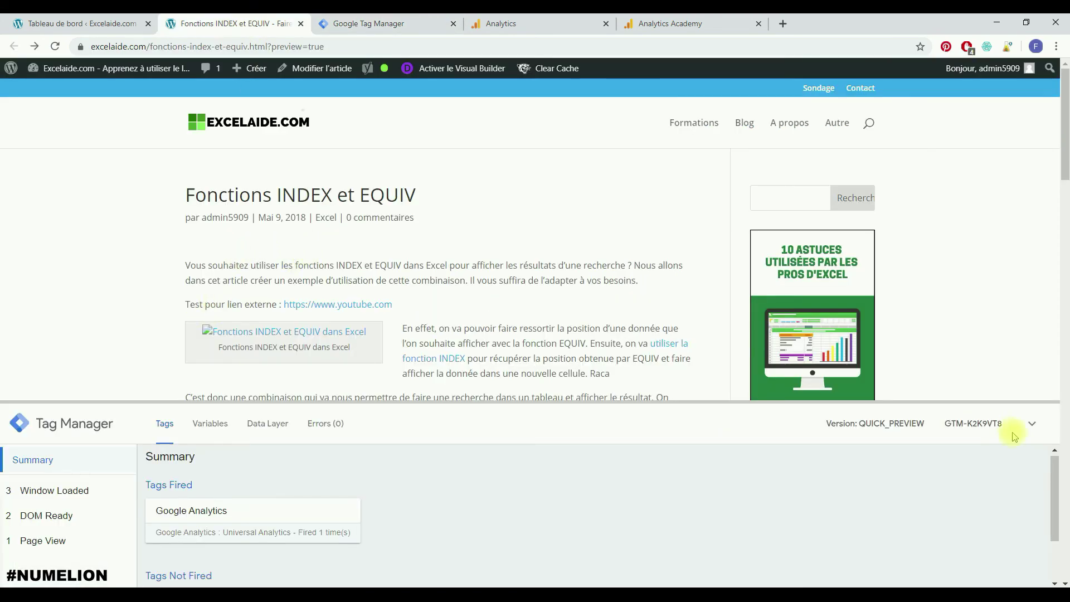
click(1031, 424)
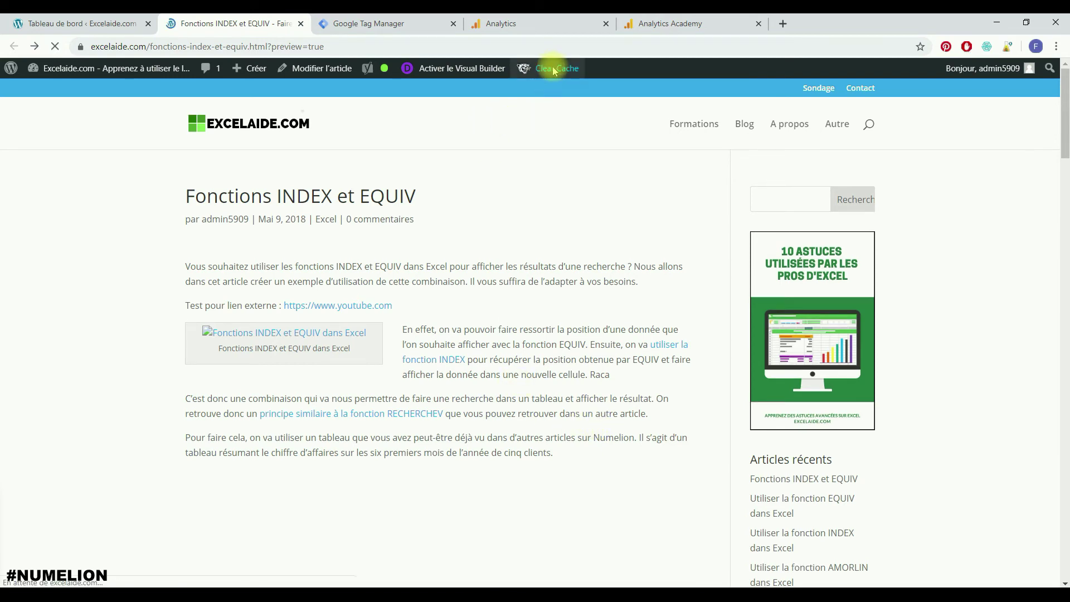
mouse_move(552, 66)
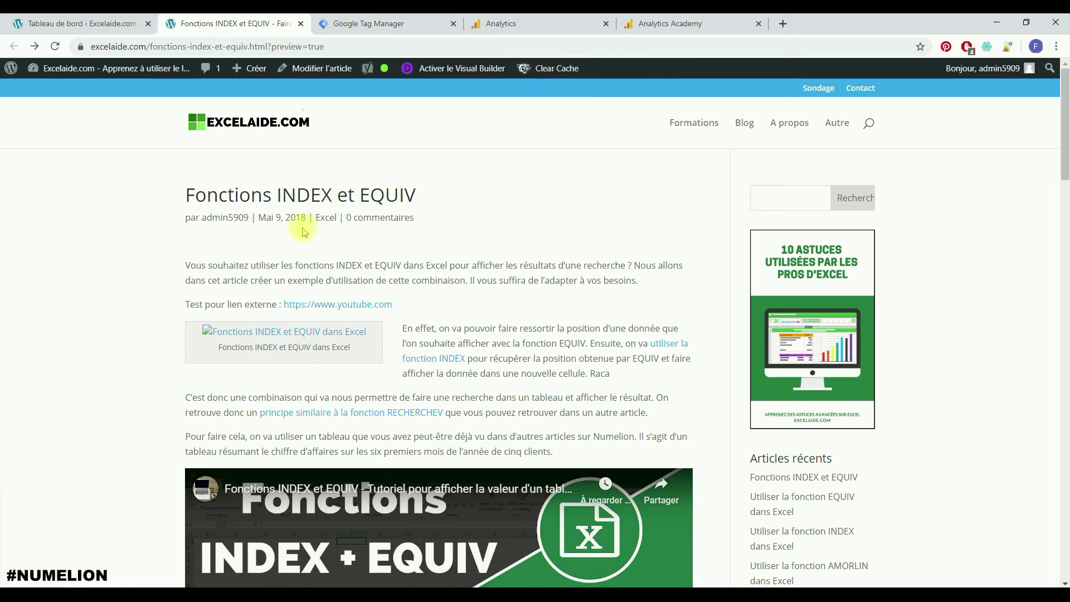
click(365, 306)
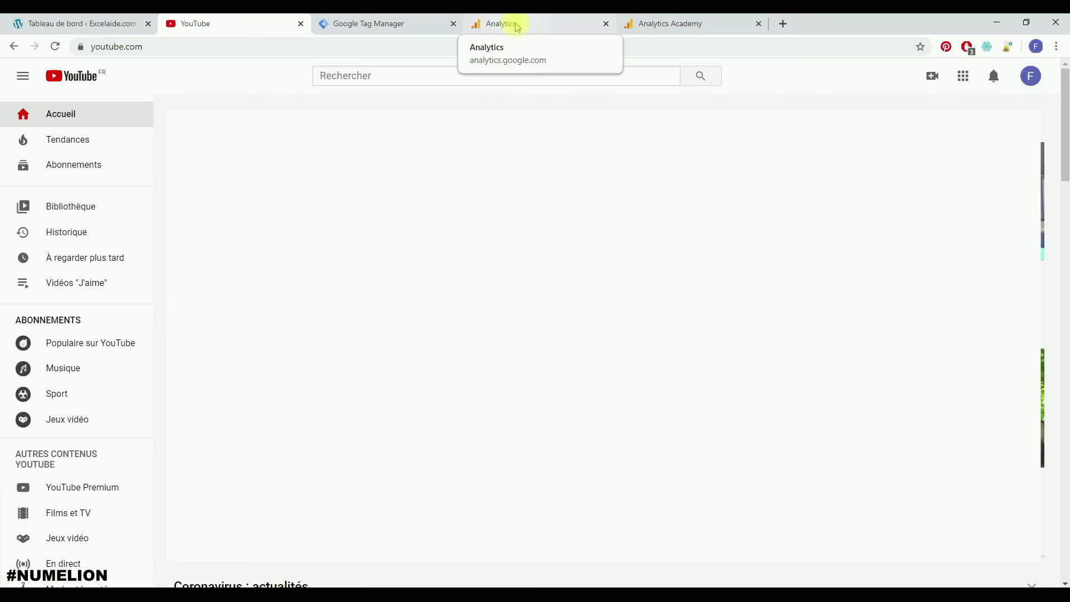
- Switch to Google Analytics and examine the real-time overview report for active users, page views and active pages
click(515, 24)
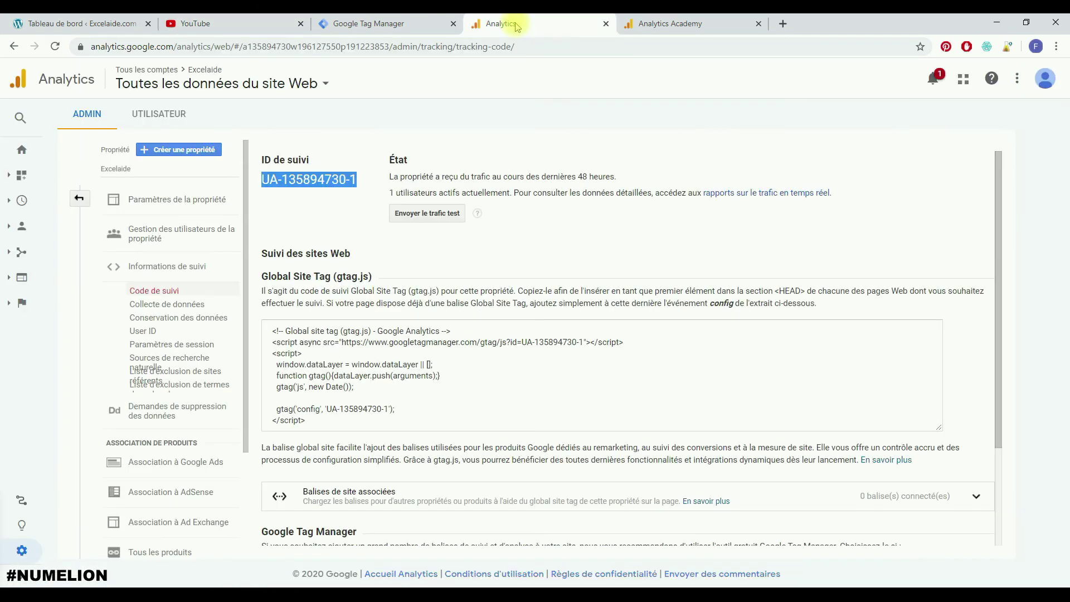
click(21, 154)
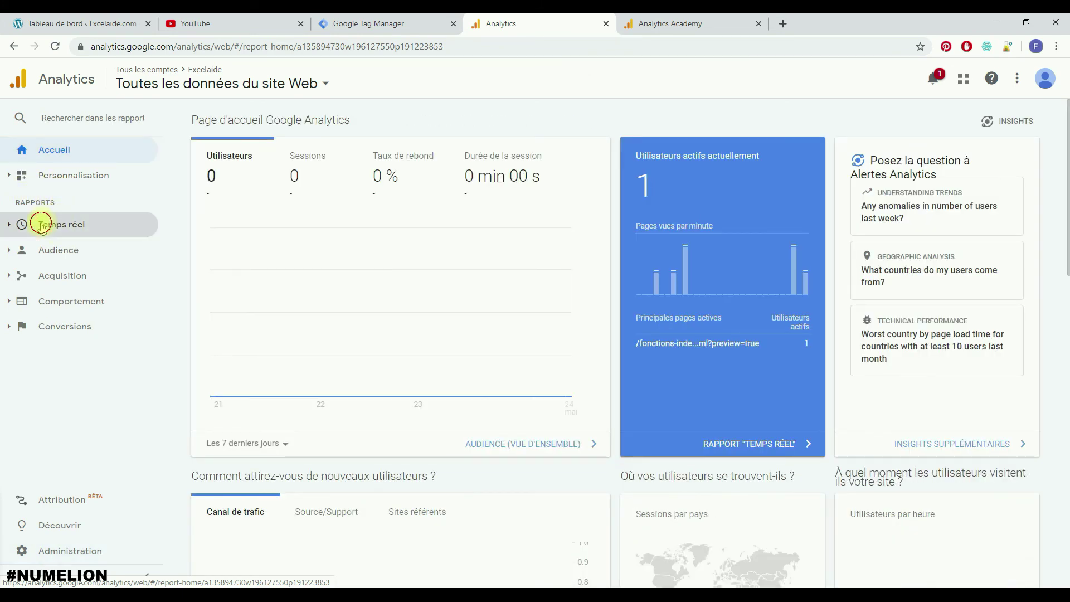
click(41, 224)
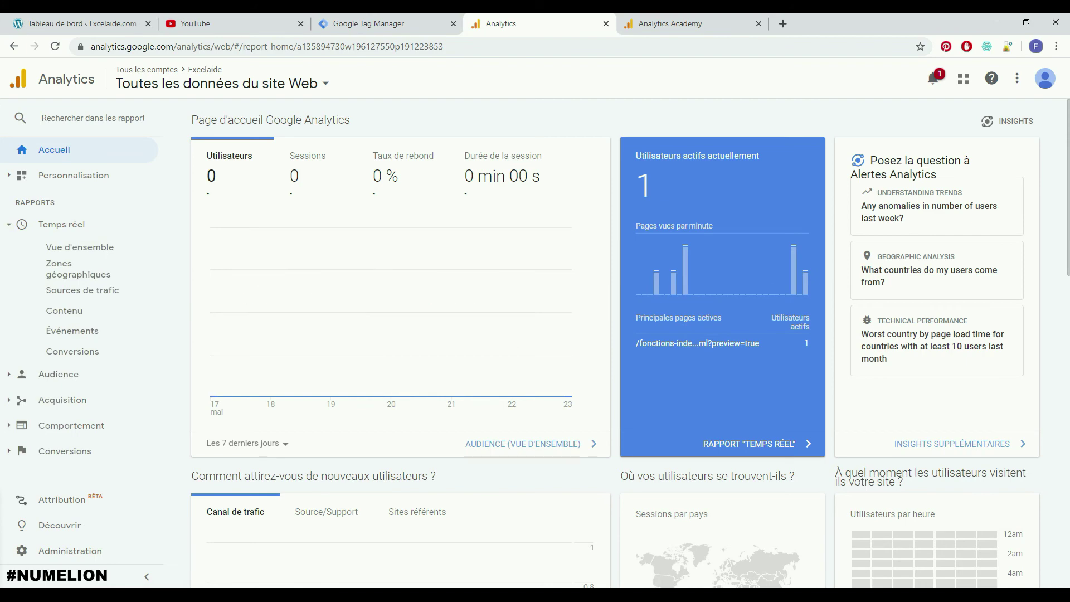
click(72, 245)
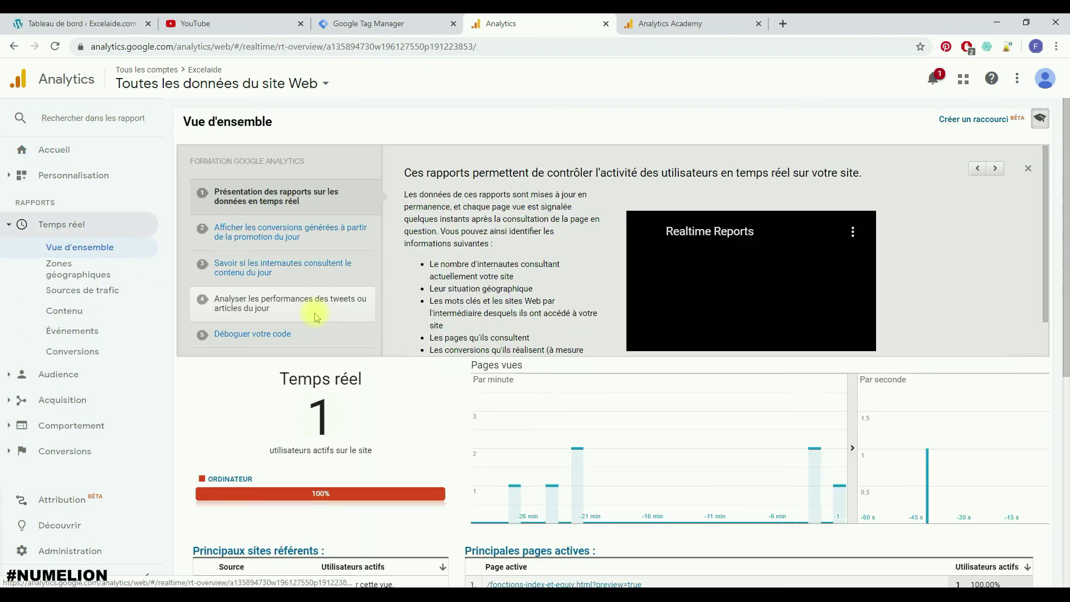
scroll(370, 329, down, 5)
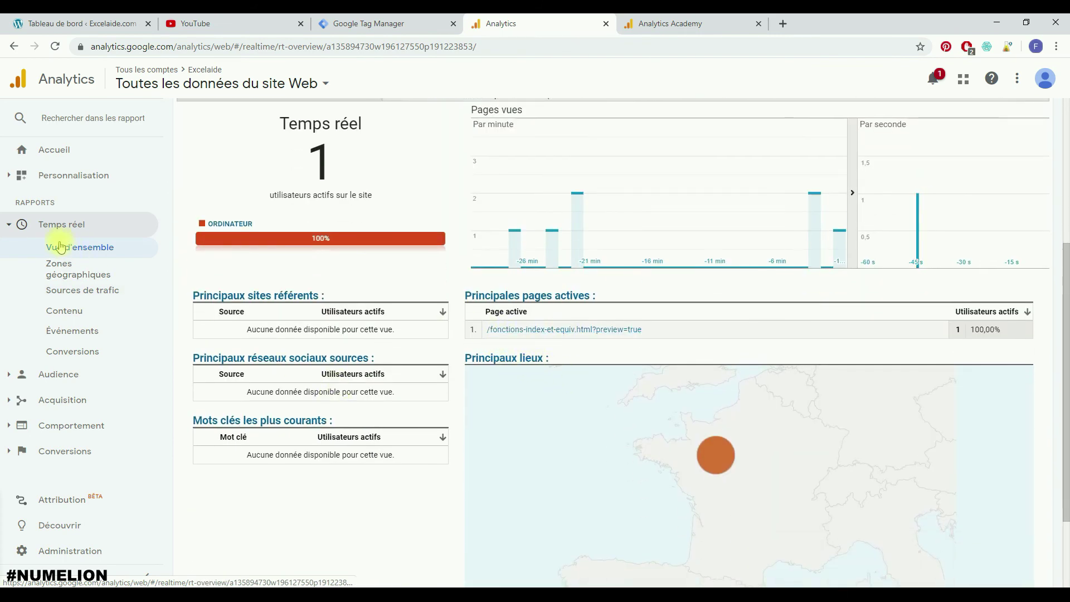
mouse_move(817, 246)
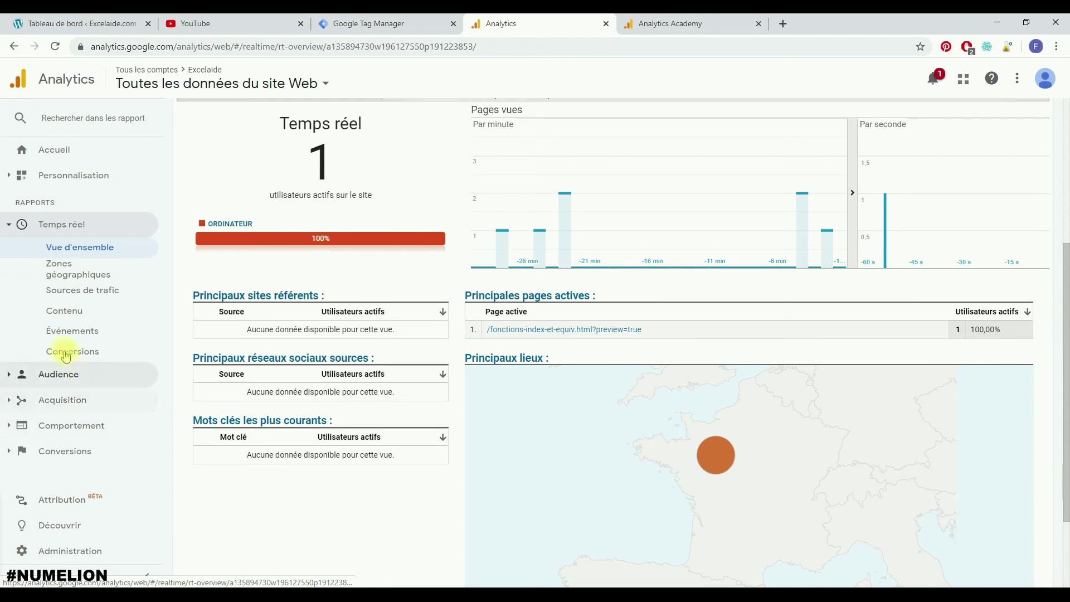
- Open the real-time events report and drill into the "clic sur lien externe" category to examine its event action and label
click(59, 333)
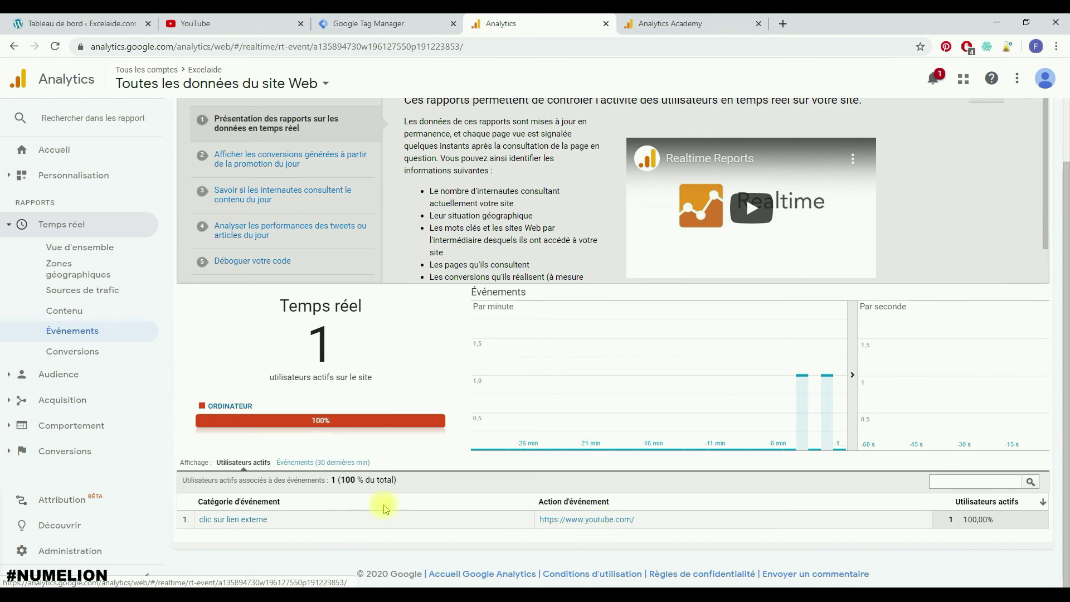
click(246, 519)
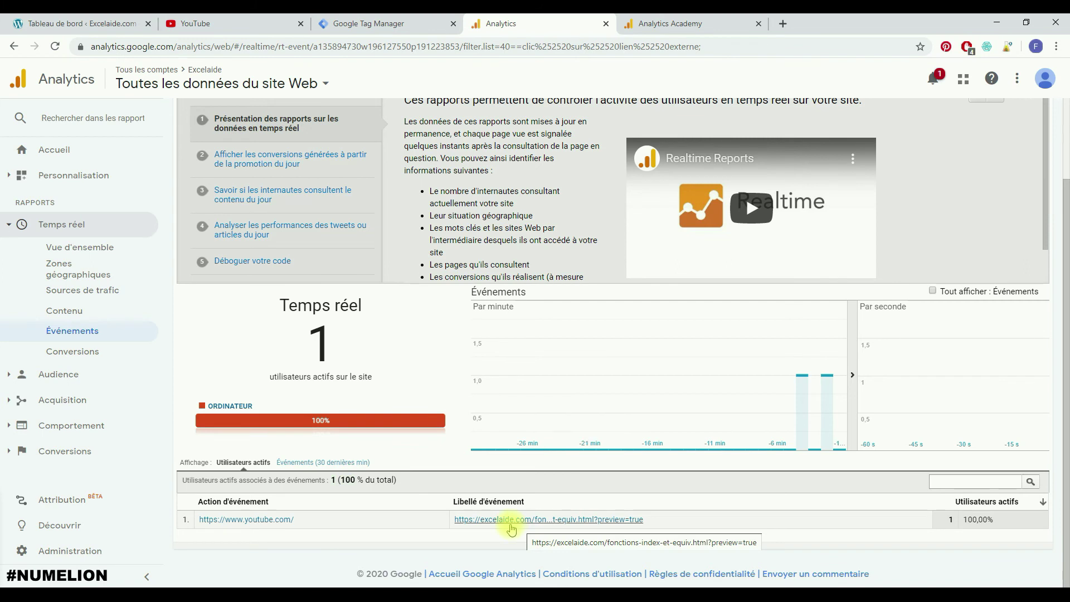
drag(465, 501, 503, 533)
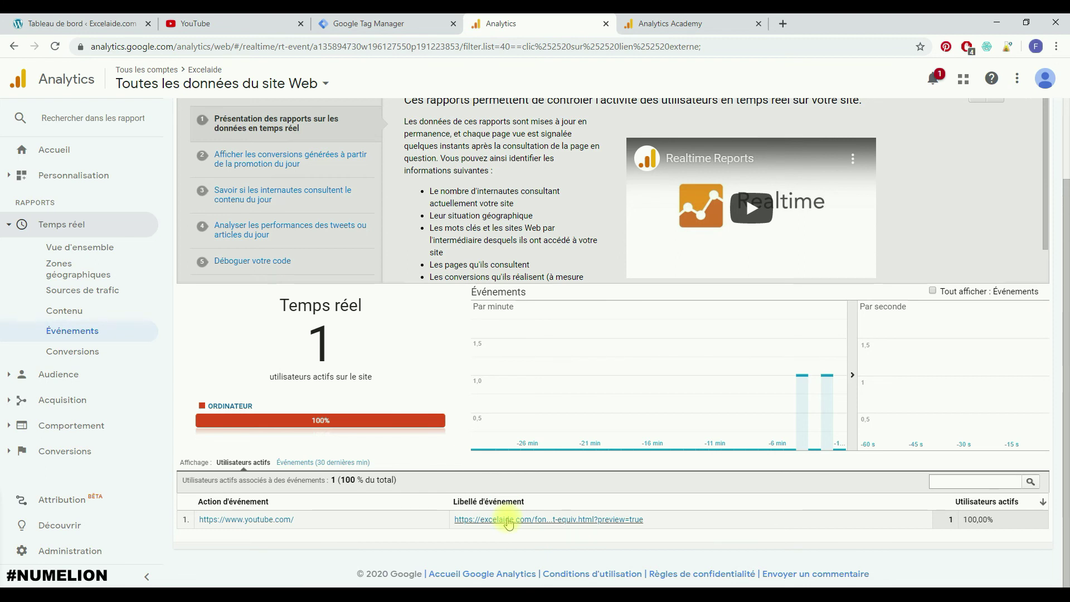
- Go back from YouTube to the article and compare its page address with the event label in Analytics
click(216, 23)
click(15, 47)
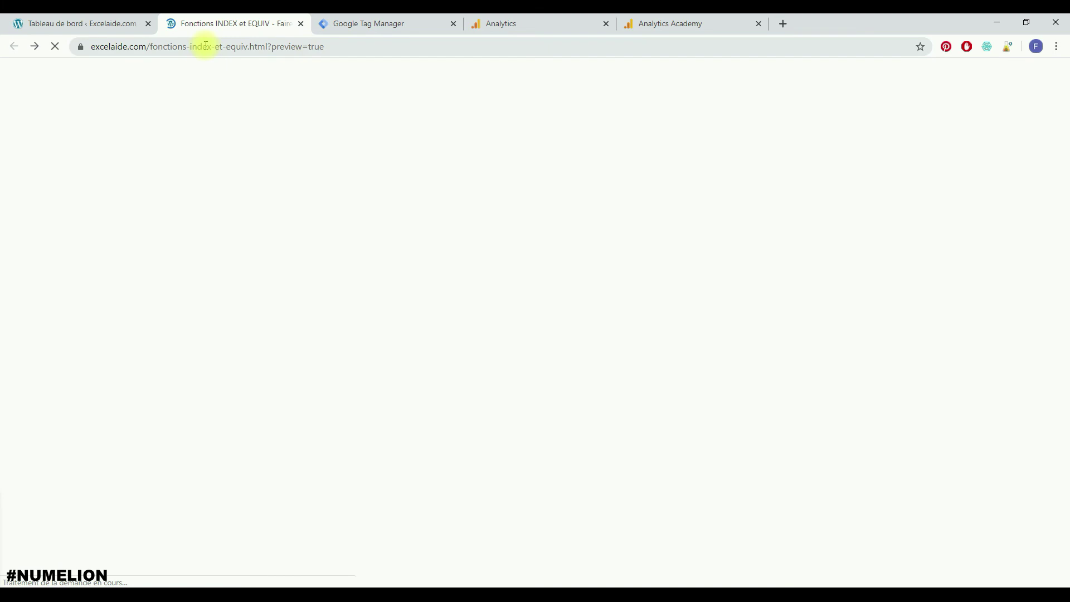
drag(130, 46, 212, 46)
drag(346, 49, 363, 50)
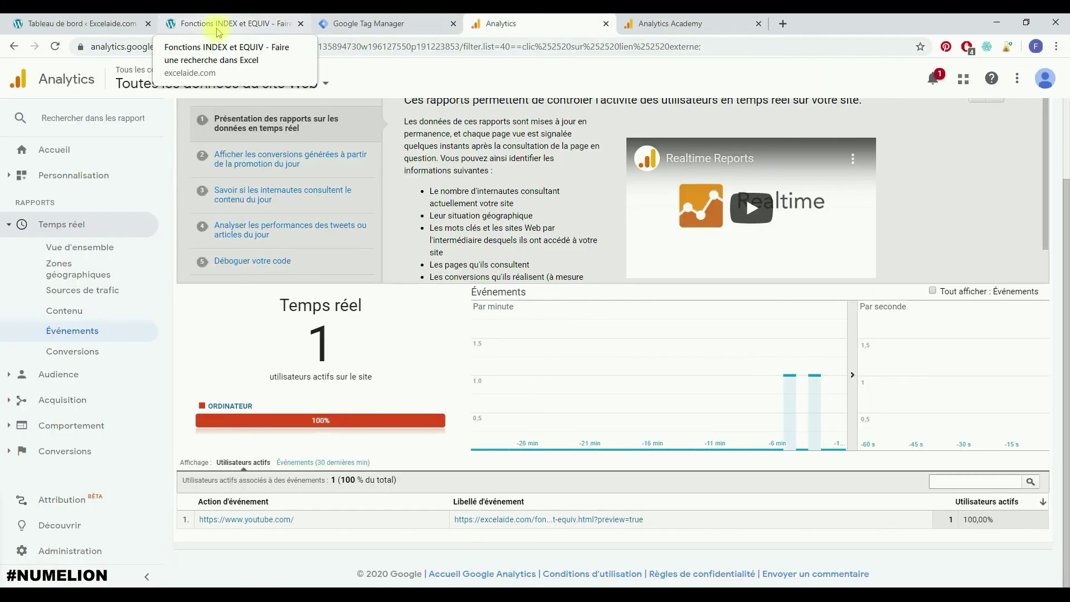
click(217, 26)
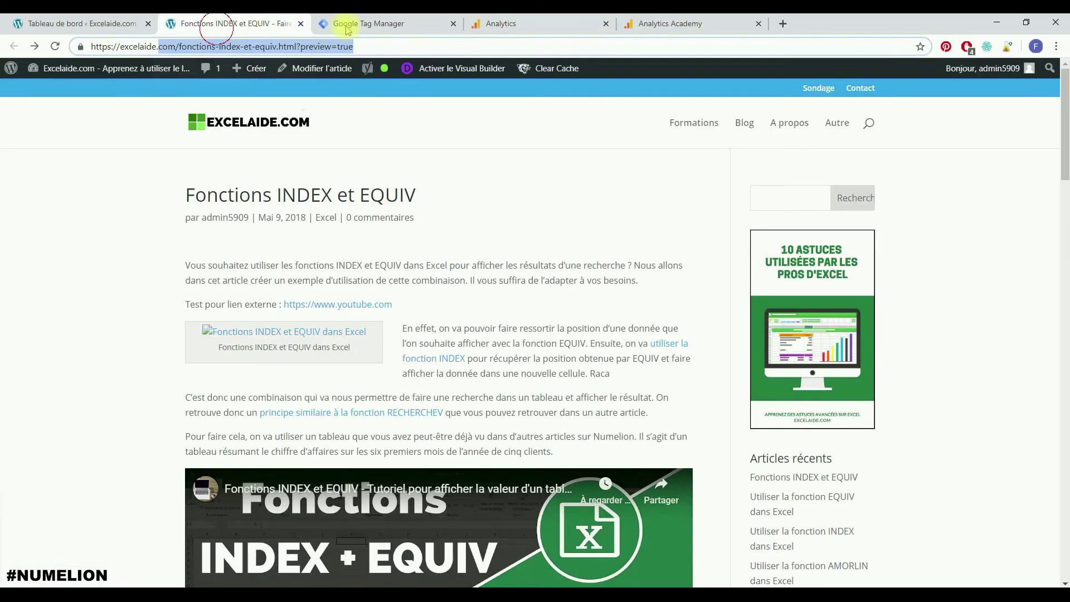
- Revisit the Tag Manager workspace overview, and look through the Analytics Academy courses for the Google Tag Manager basics course
click(348, 24)
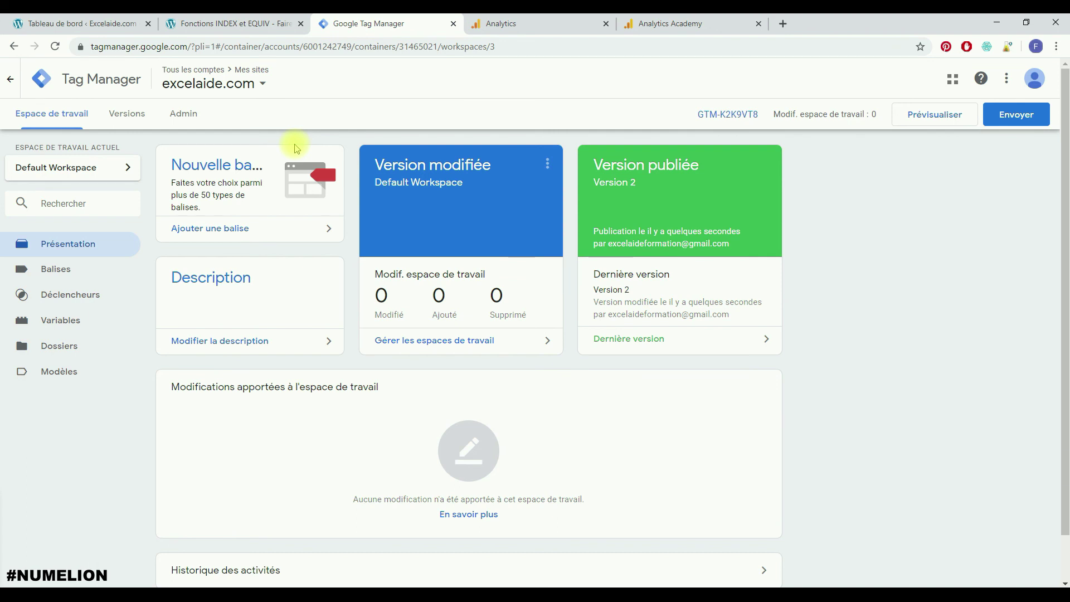
click(669, 23)
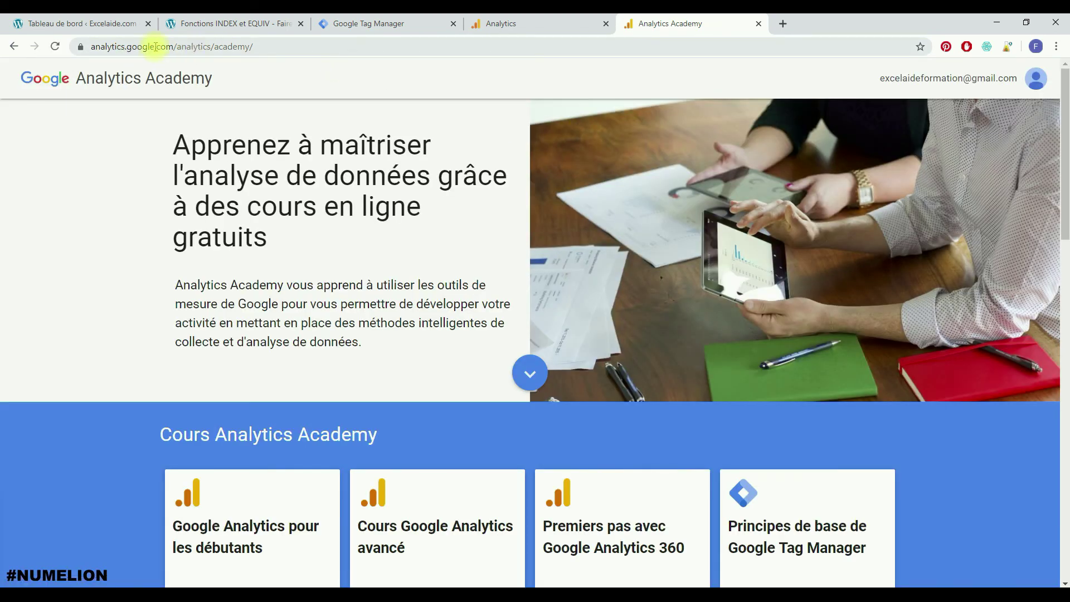
scroll(477, 238, down, 5)
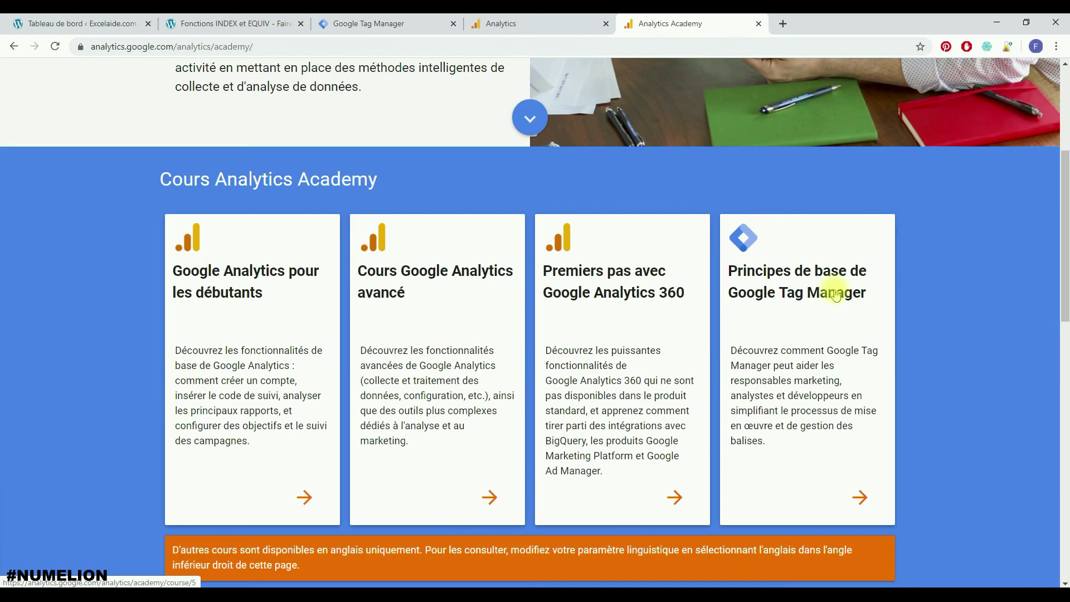